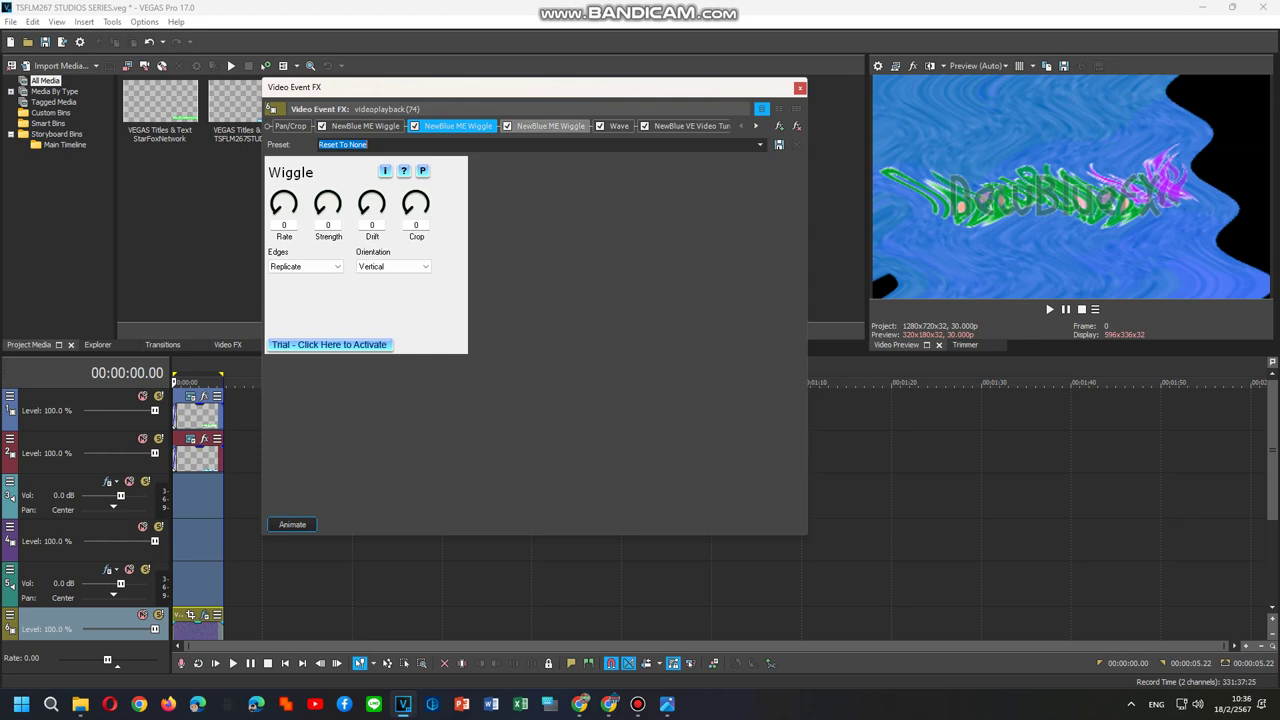
Step: Set the third NewBlue ME Wiggle effect to Rate 49, Strength 32 and Drift 41, and play the preview
{"action": "left_click", "coordinate": [760, 144]}
{"action": "left_click", "coordinate": [343, 227]}
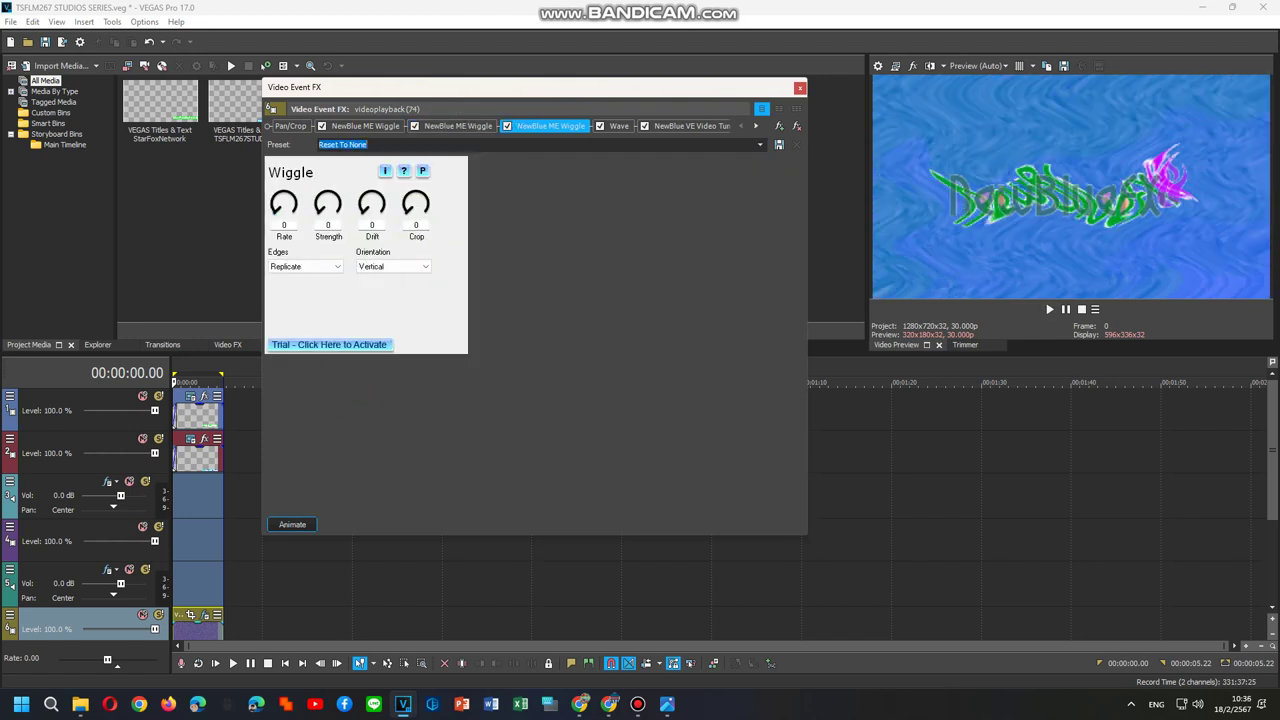
{"action": "left_click_drag", "start_coordinate": [284, 204], "coordinate": [284, 155]}
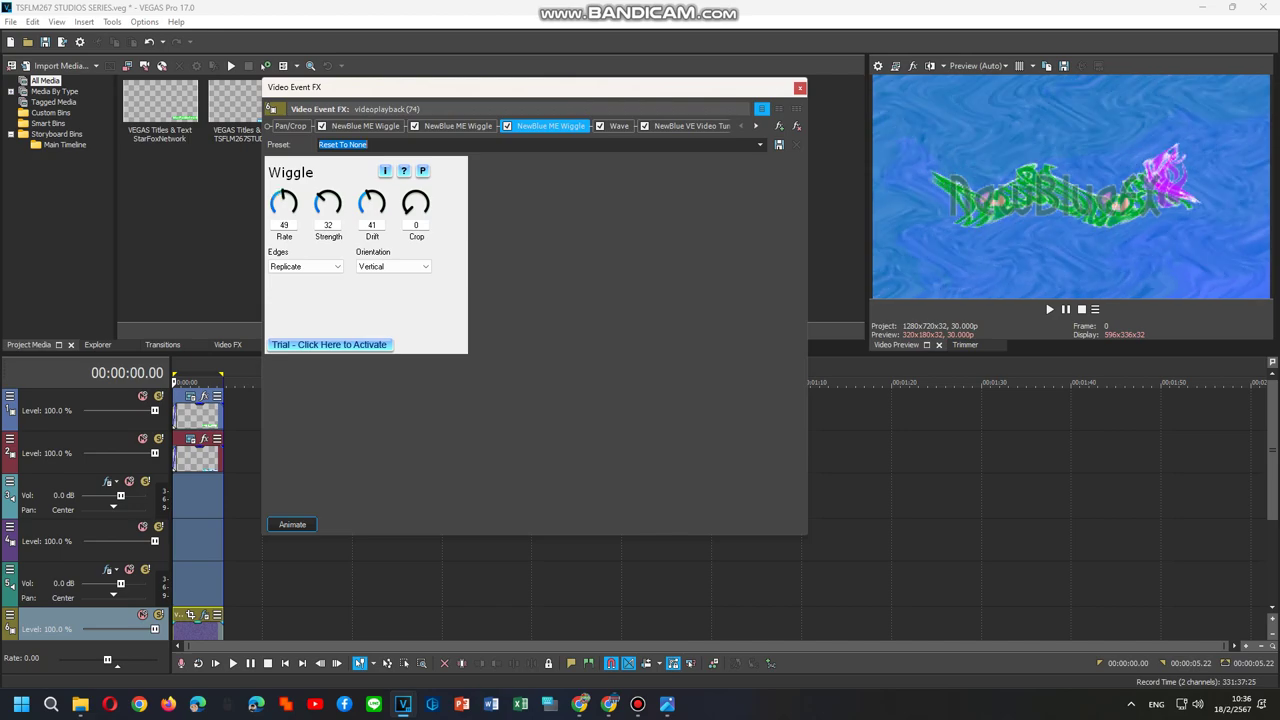
{"action": "left_click", "coordinate": [1049, 309]}
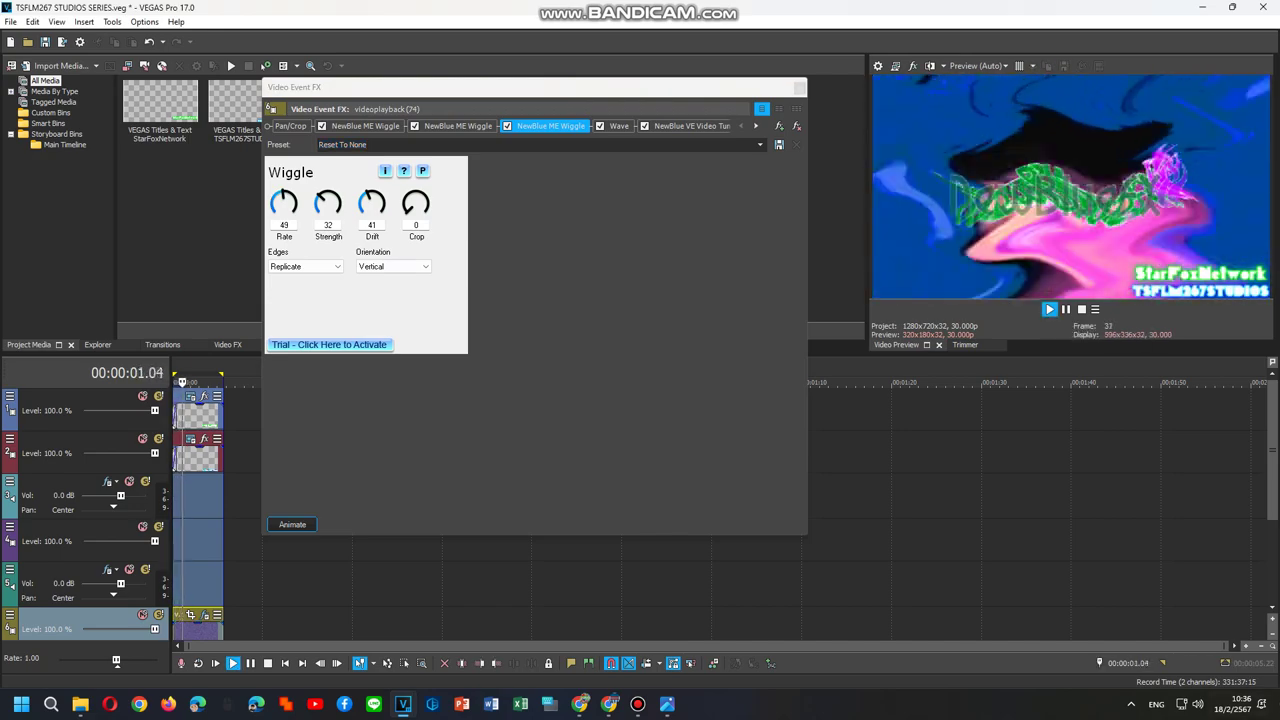
Step: Try the Horizontal orientation on the third Wiggle effect during playback, and set it back to Vertical
{"action": "left_click", "coordinate": [393, 266]}
{"action": "left_click", "coordinate": [385, 279]}
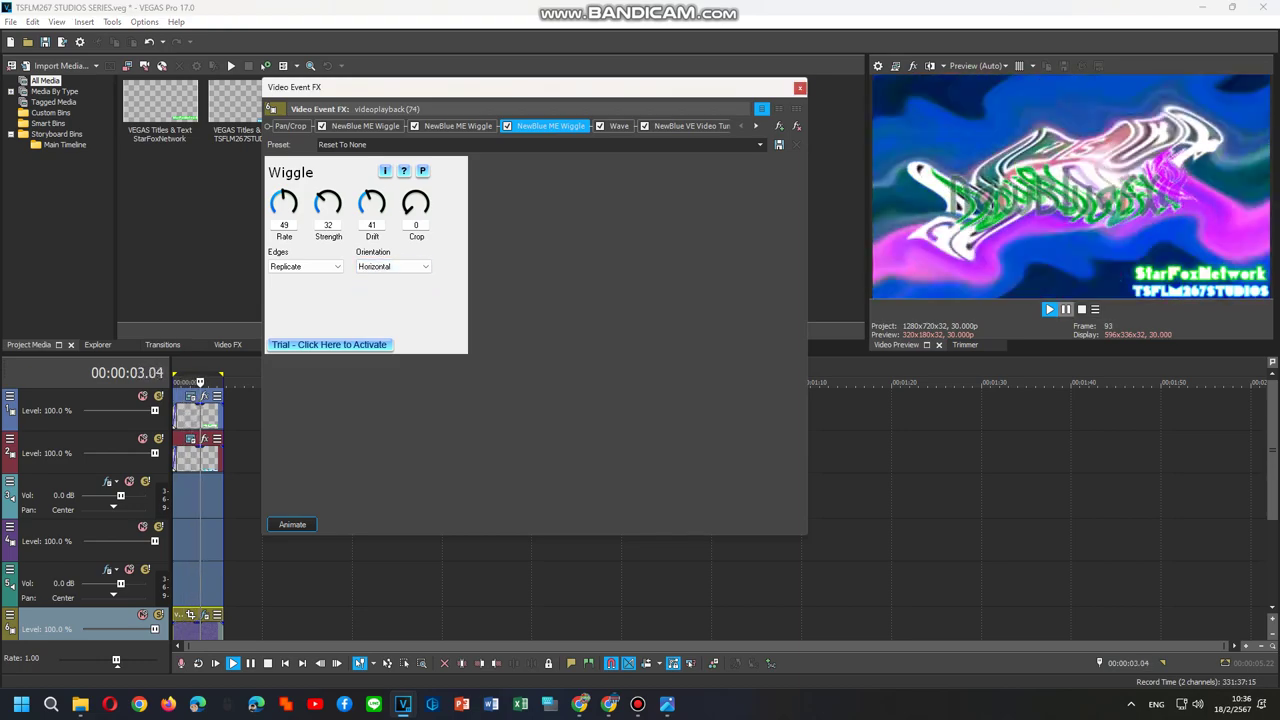
{"action": "left_click", "coordinate": [1065, 310]}
{"action": "left_click", "coordinate": [1049, 310]}
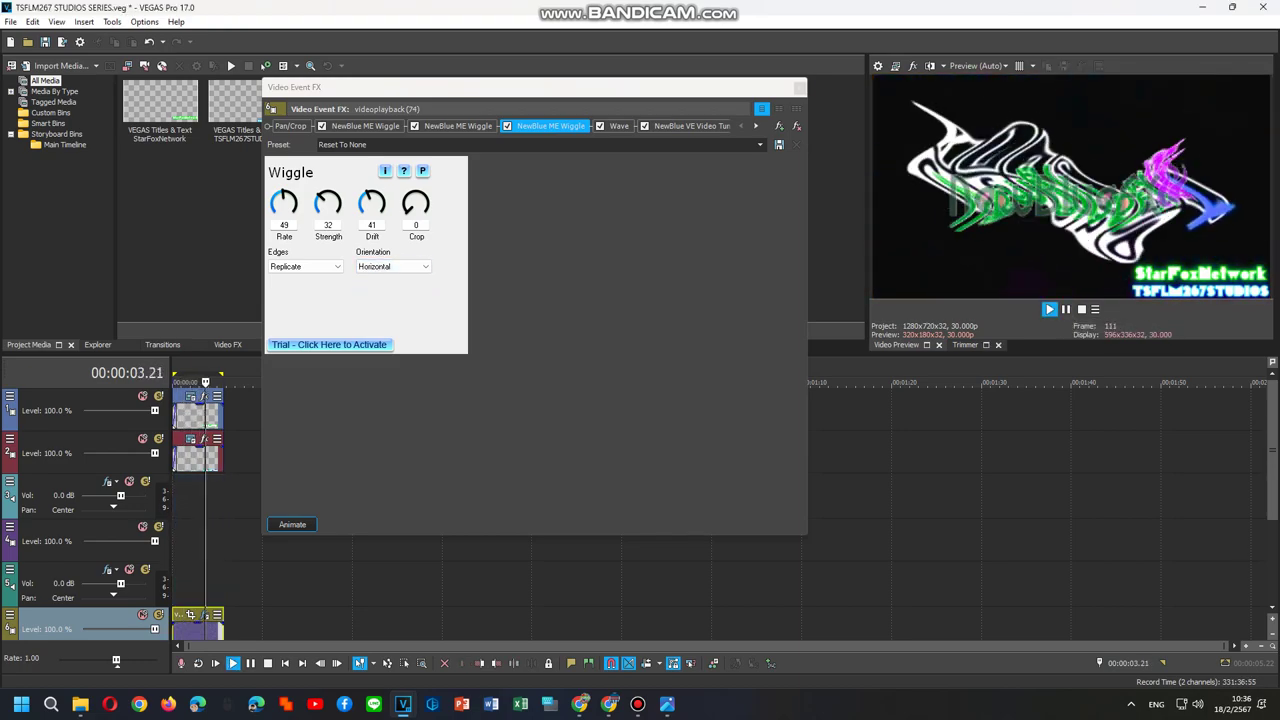
{"action": "double_click", "coordinate": [198, 541]}
{"action": "key", "text": "space"}
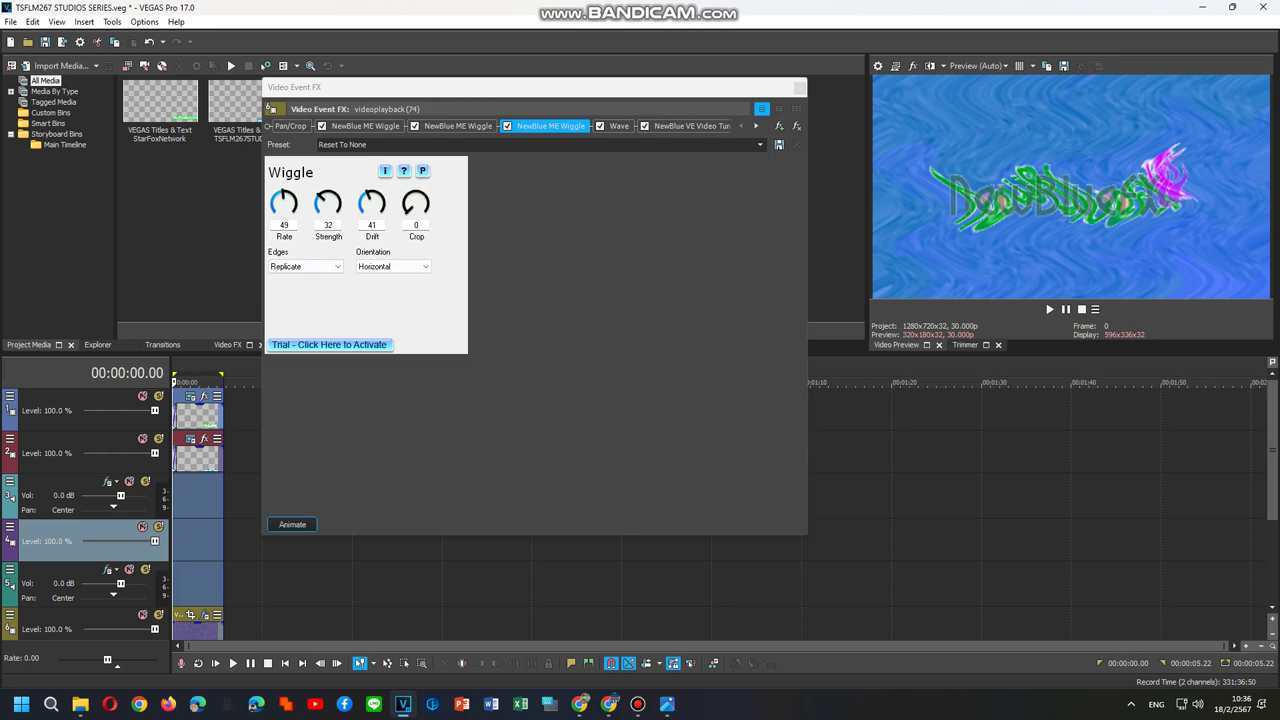
{"action": "left_click", "coordinate": [393, 266]}
{"action": "left_click", "coordinate": [373, 288]}
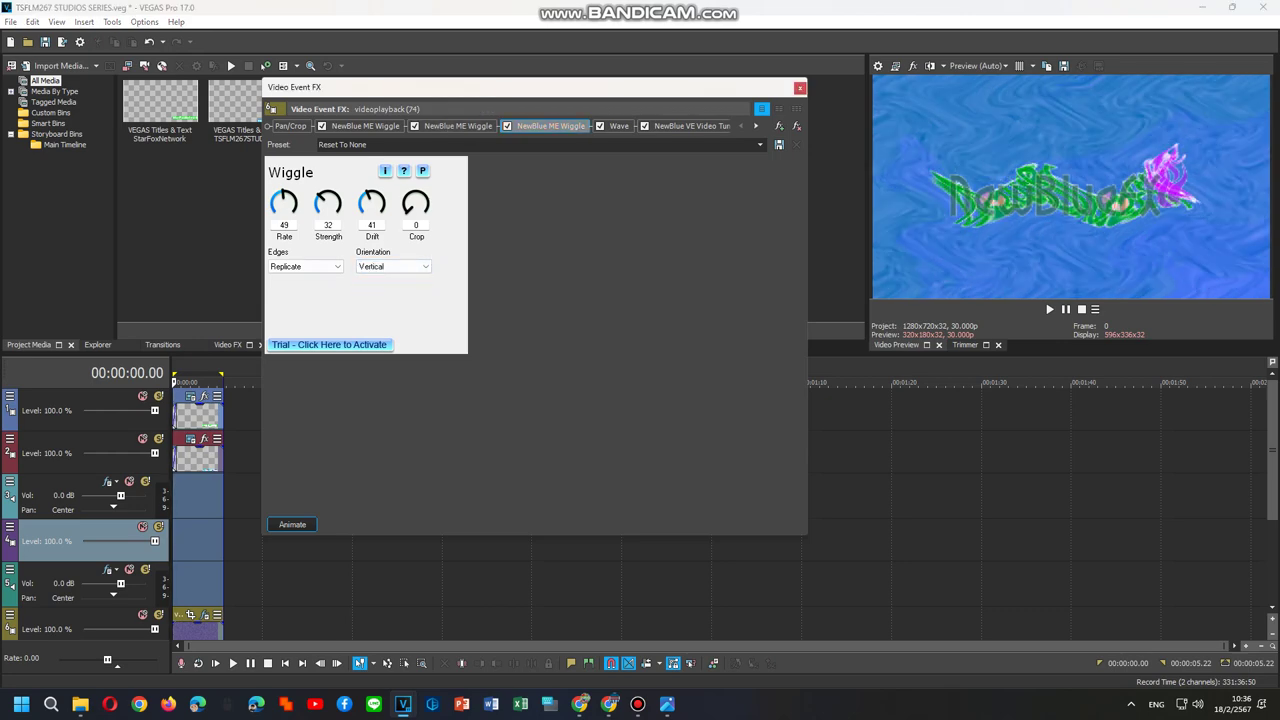
Step: Set the Drift of the first Wiggle effect in the chain to 75 and play the preview
{"action": "left_click", "coordinate": [458, 126]}
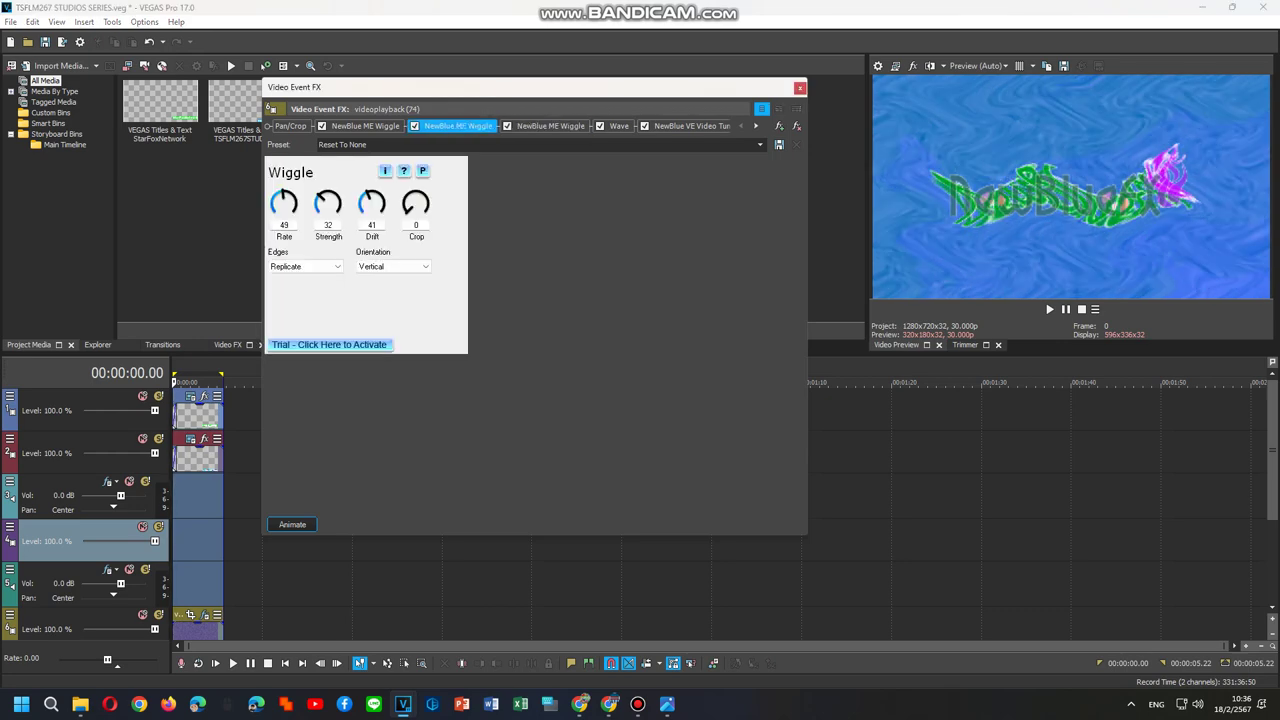
{"action": "left_click", "coordinate": [1049, 309]}
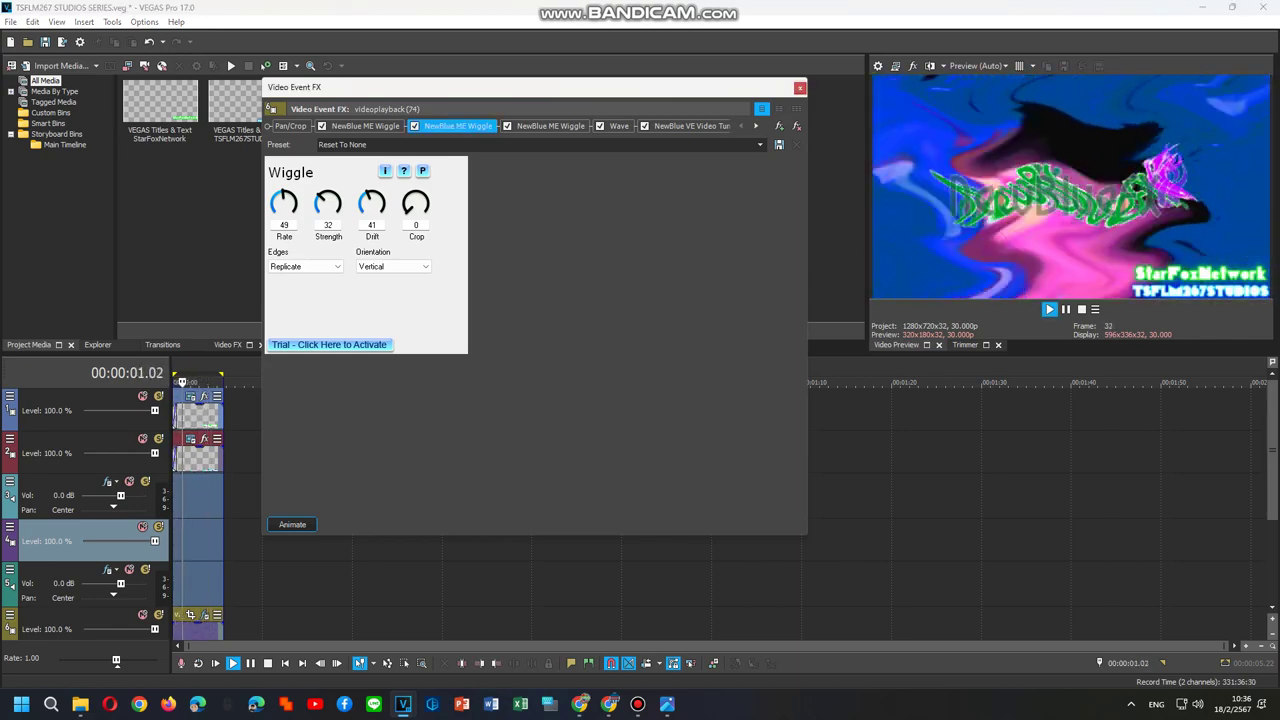
{"action": "left_click", "coordinate": [365, 126]}
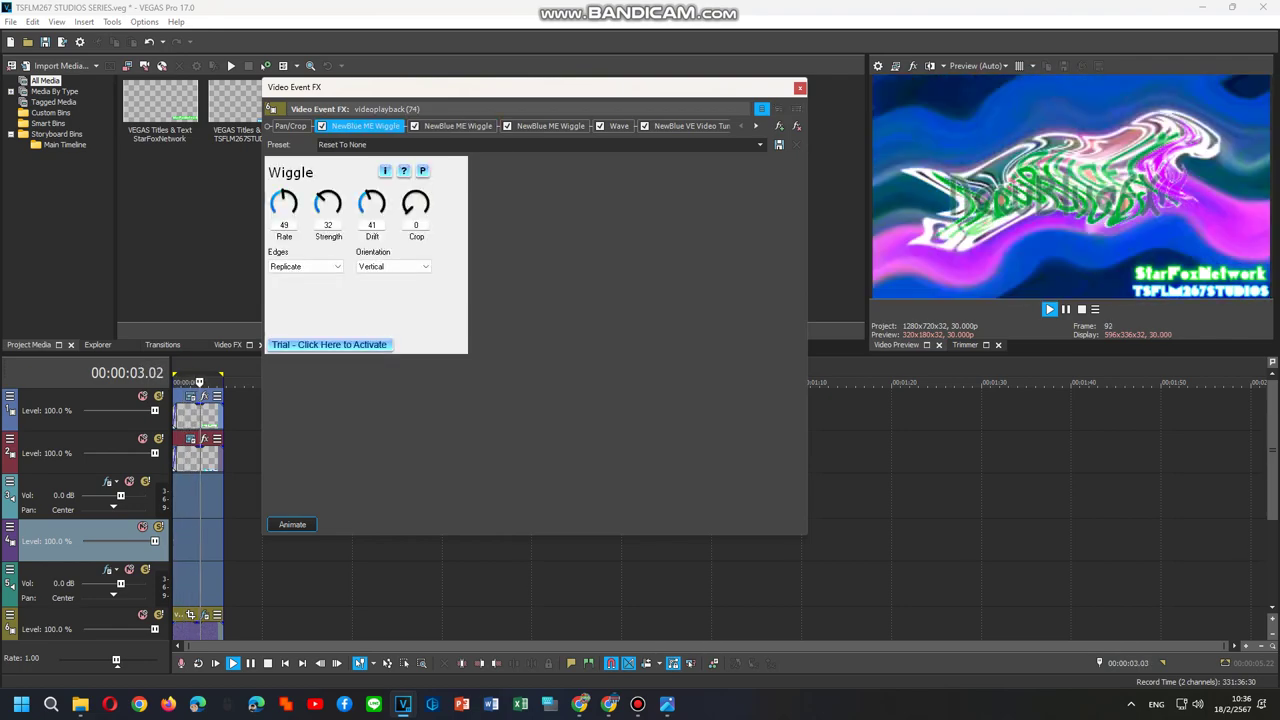
{"action": "left_click", "coordinate": [1049, 309]}
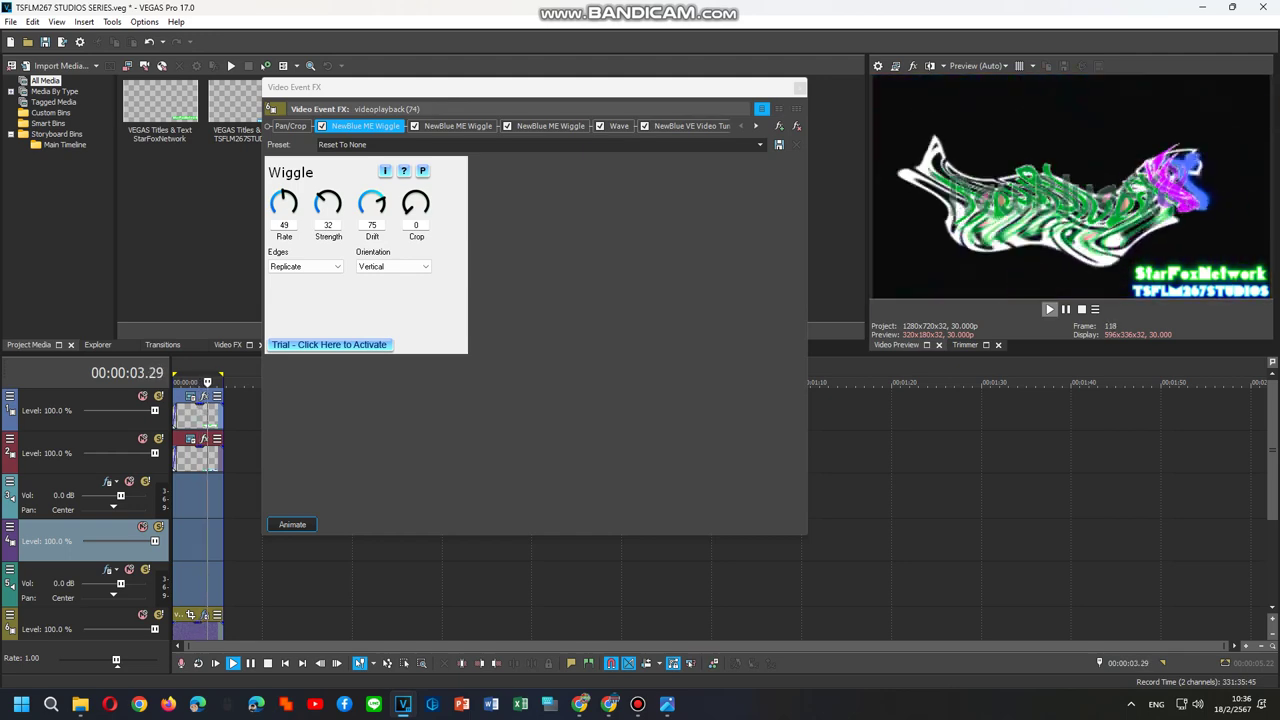
{"action": "key", "text": "space"}
Step: Set the first Wiggle effect's Rate to 46 and Strength to 29, and place the playhead at 00:00:02.09
{"action": "left_click_drag", "start_coordinate": [284, 203], "coordinate": [287, 195]}
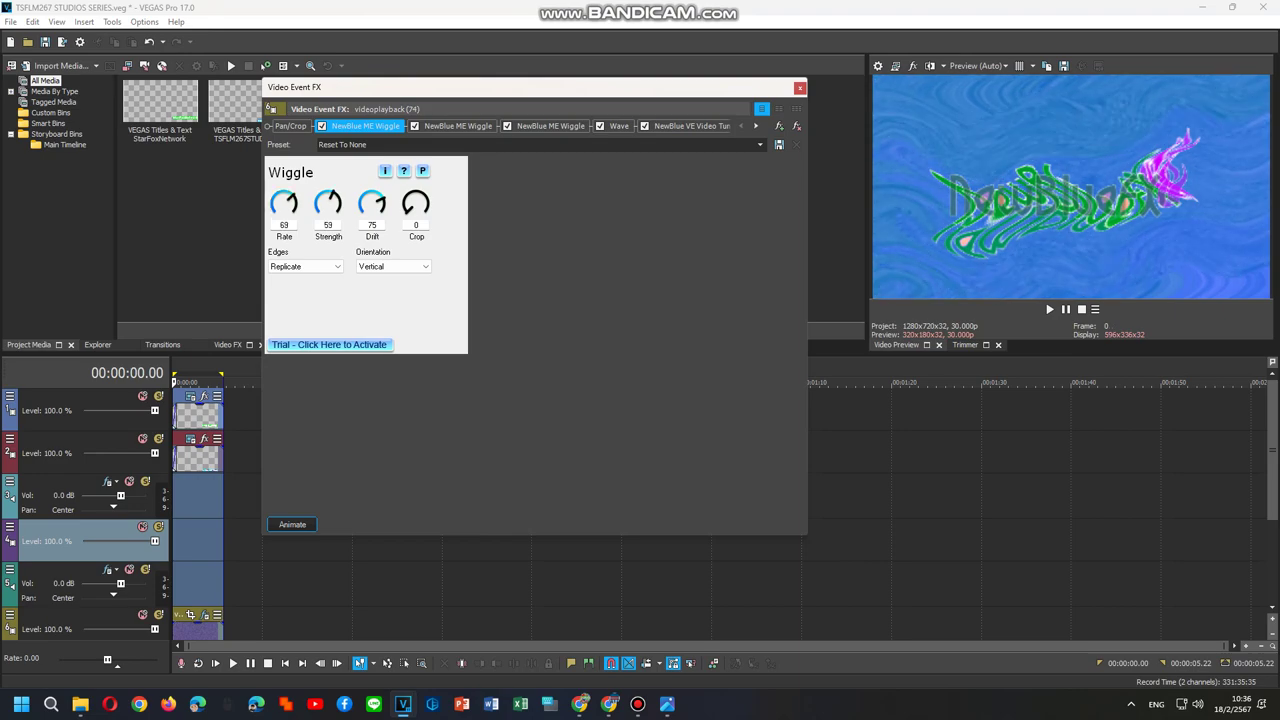
{"action": "key", "text": "space"}
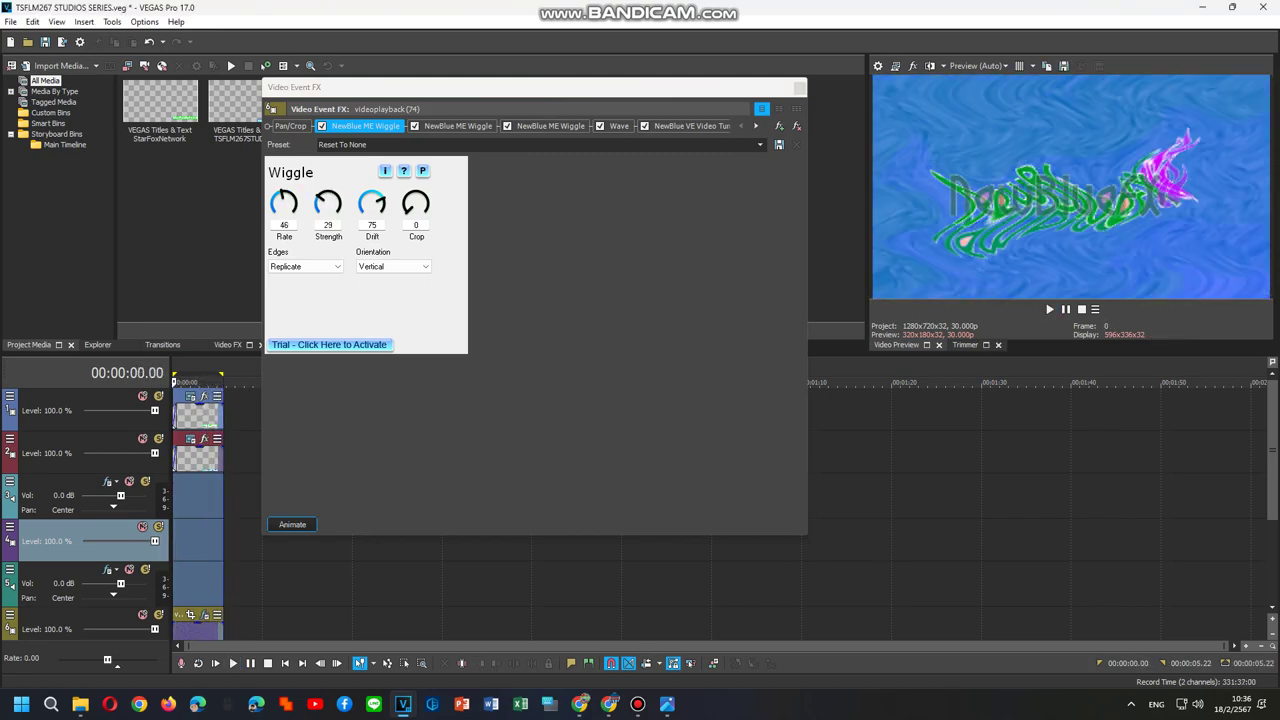
{"action": "left_click", "coordinate": [193, 541]}
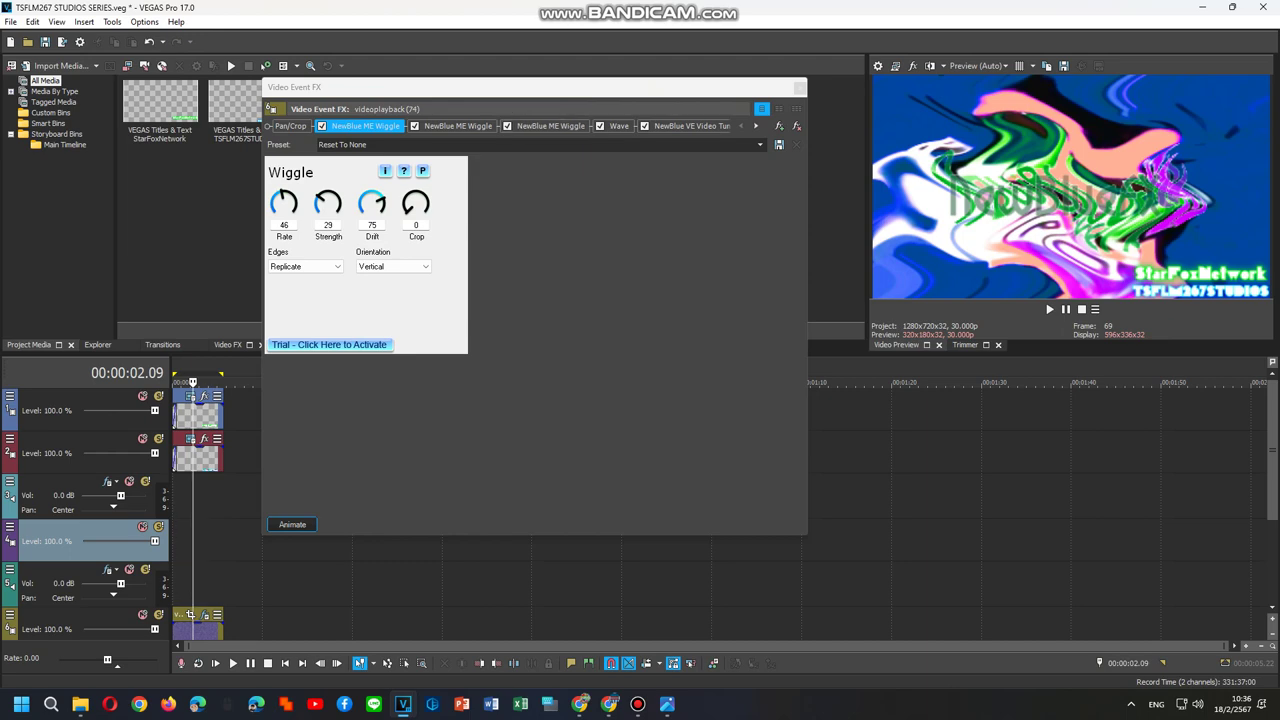
Step: With the Wave effect disabled, set the first Wiggle's Rate to 57 and save its settings as preset Logoup V11
{"action": "left_click", "coordinate": [600, 126]}
{"action": "left_click_drag", "start_coordinate": [284, 203], "coordinate": [284, 192]}
{"action": "key", "text": "space"}
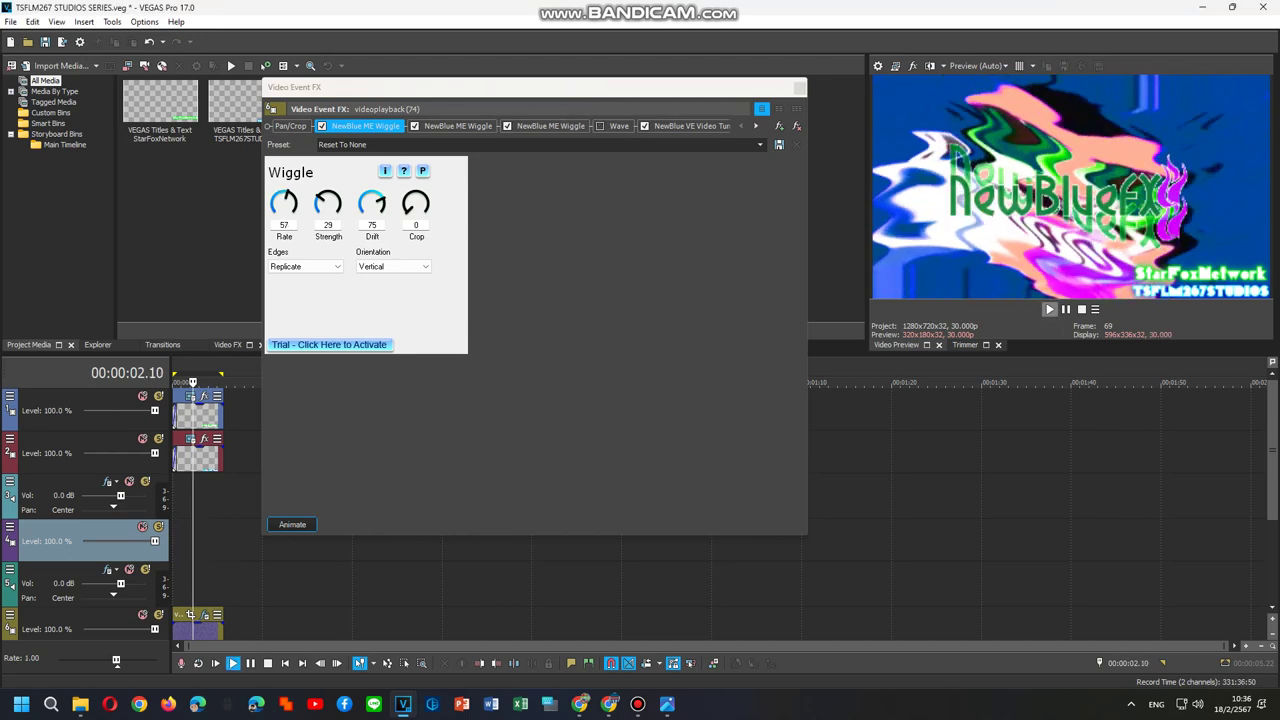
{"action": "key", "text": "space"}
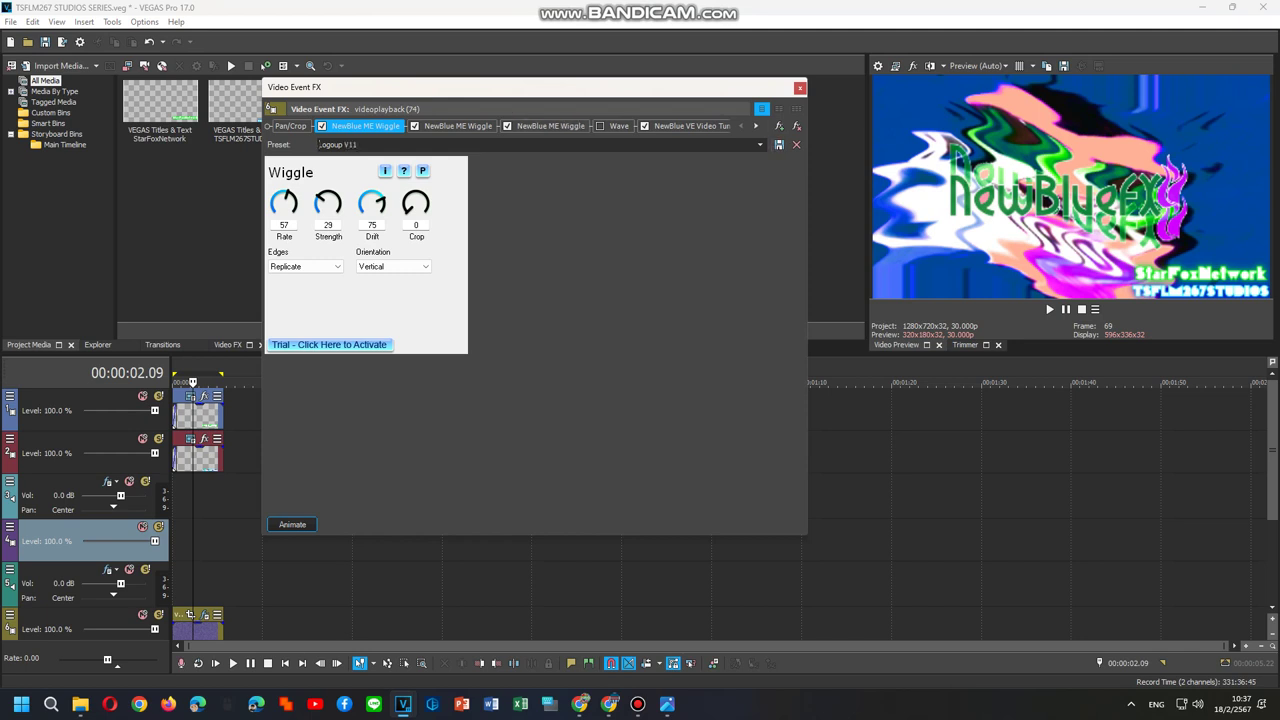
Step: Show the second Wiggle effect's settings and turn the Wave effect back on
{"action": "left_click", "coordinate": [457, 126]}
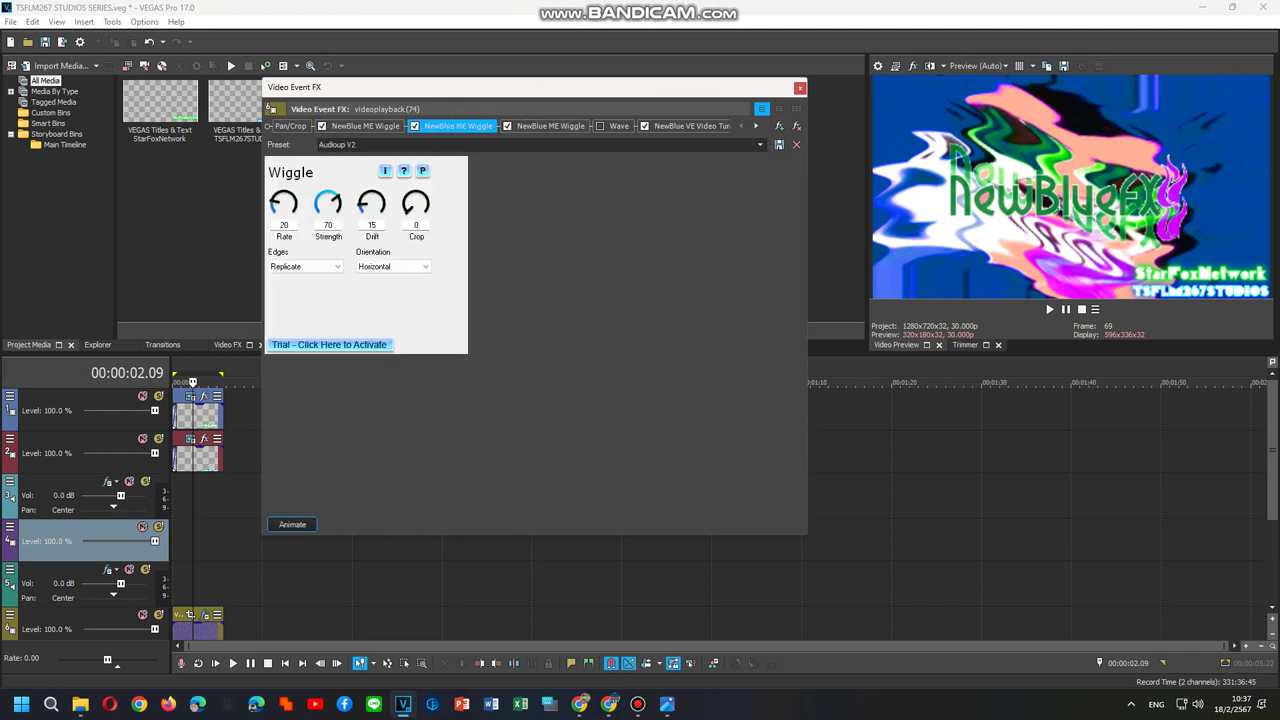
{"action": "left_click", "coordinate": [600, 126]}
Step: Apply the Stereoup V1 preset to the third Wiggle effect and play the preview
{"action": "left_click", "coordinate": [550, 126]}
{"action": "left_click", "coordinate": [760, 145]}
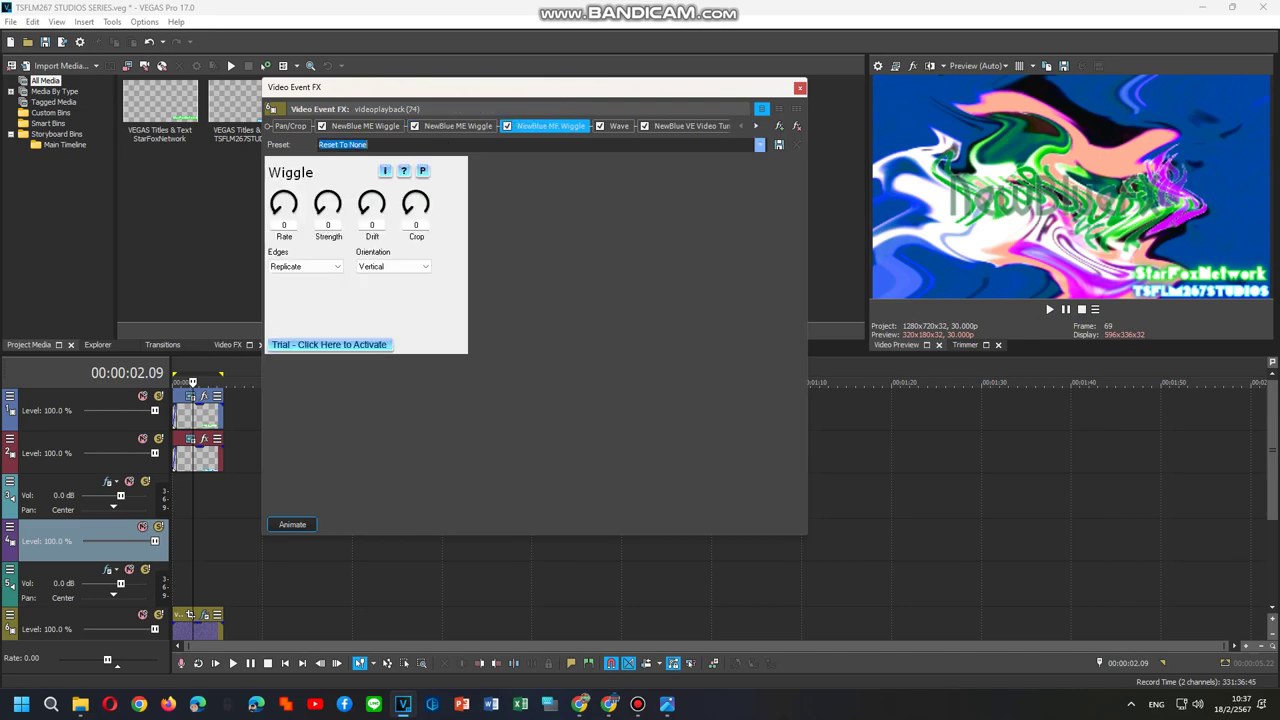
{"action": "left_click", "coordinate": [600, 262]}
{"action": "left_click", "coordinate": [1049, 309]}
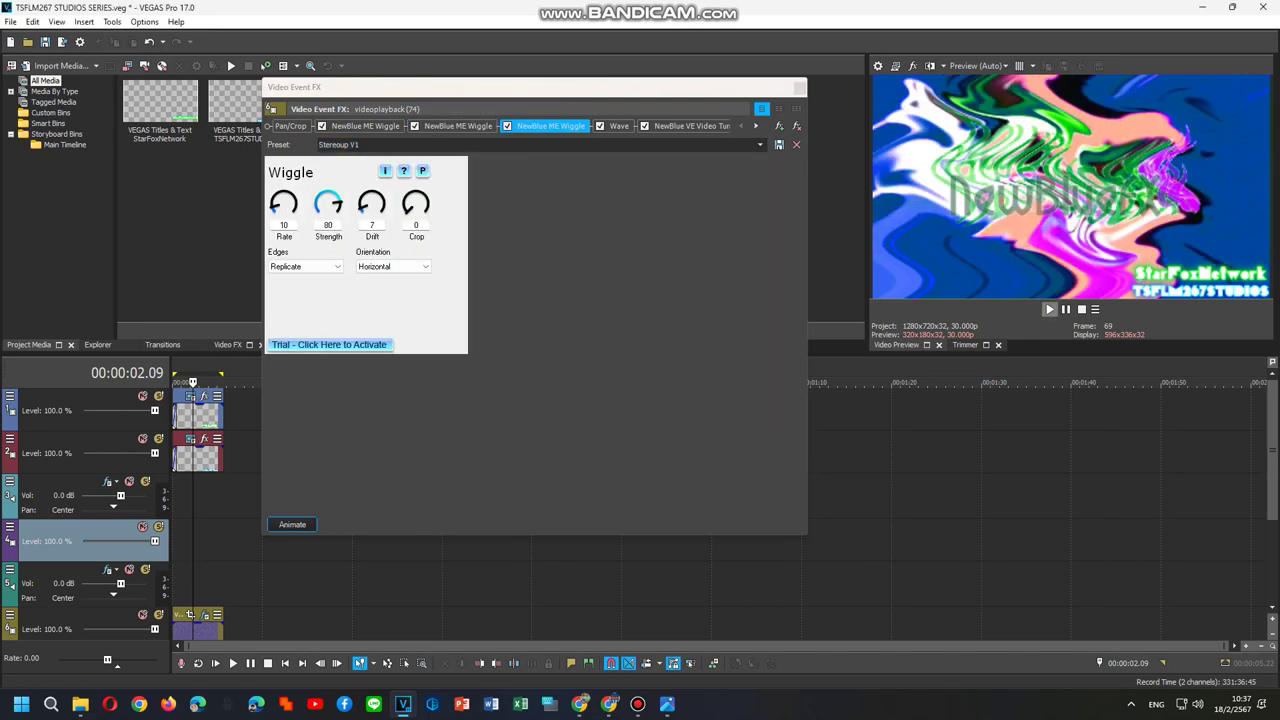
{"action": "key", "text": "space"}
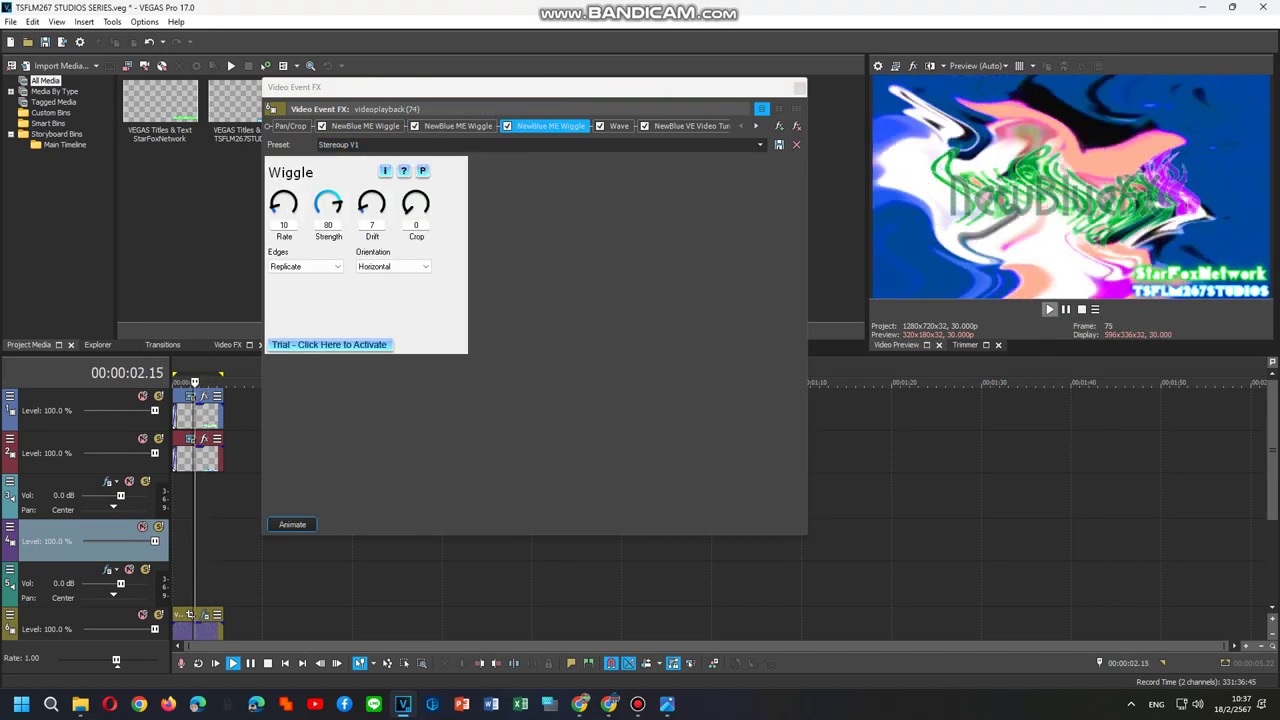
{"action": "key", "text": "space"}
Step: Apply the Cinemaup V2 A preset to the third Wiggle effect and play the preview
{"action": "left_click", "coordinate": [760, 145]}
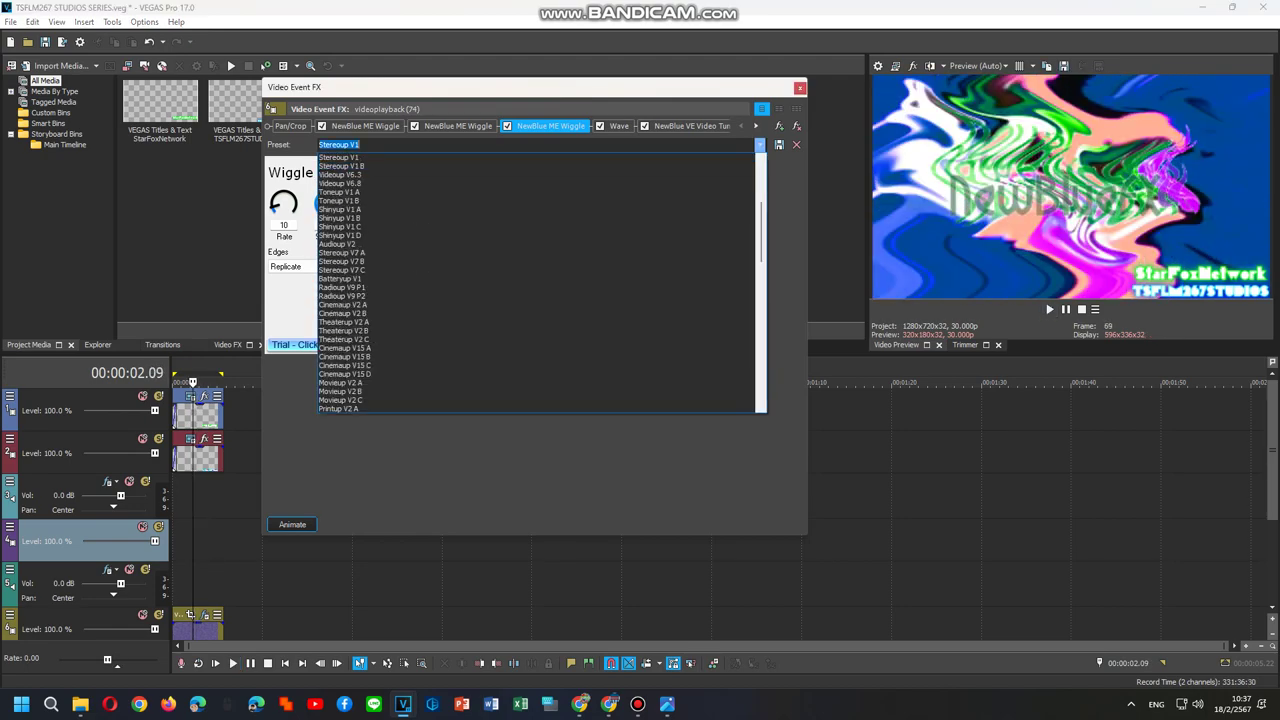
{"action": "left_click", "coordinate": [600, 306]}
{"action": "key", "text": "space"}
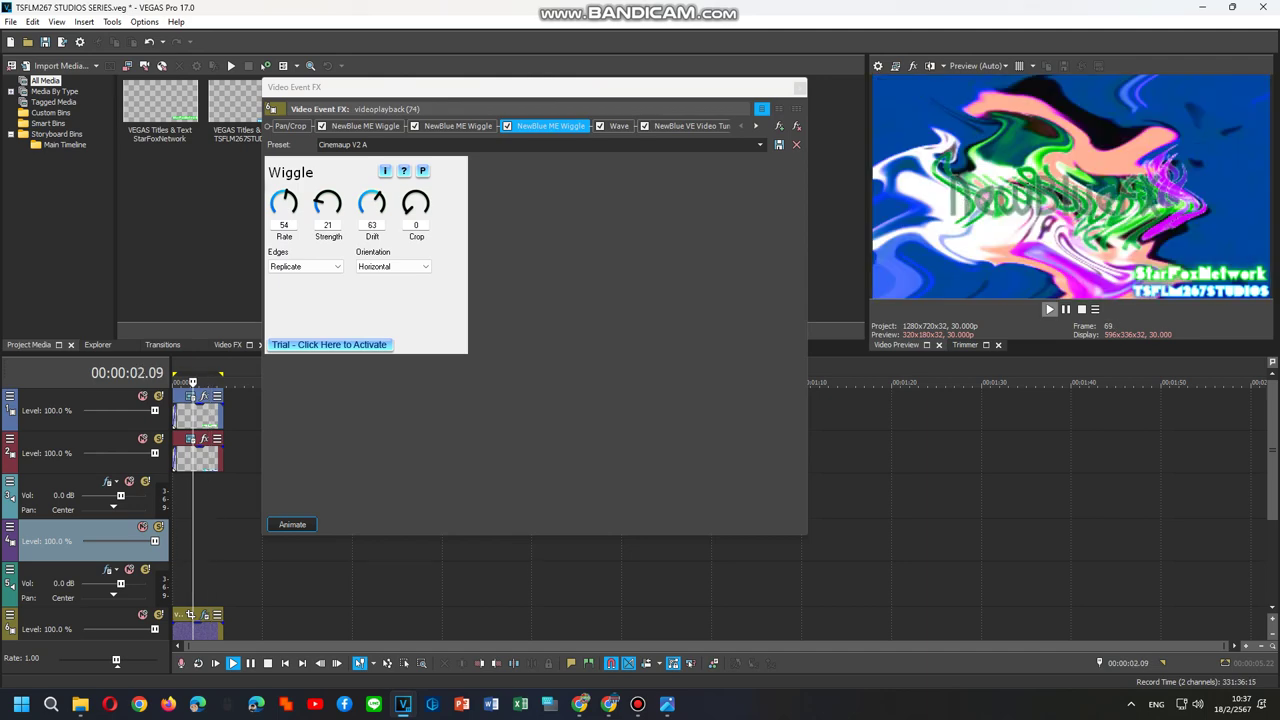
{"action": "key", "text": "space"}
Step: Set Rotate hue to 183.673 in the Color Corrector (Secondary) effect and store it as preset Logoup V11
{"action": "left_click", "coordinate": [690, 126]}
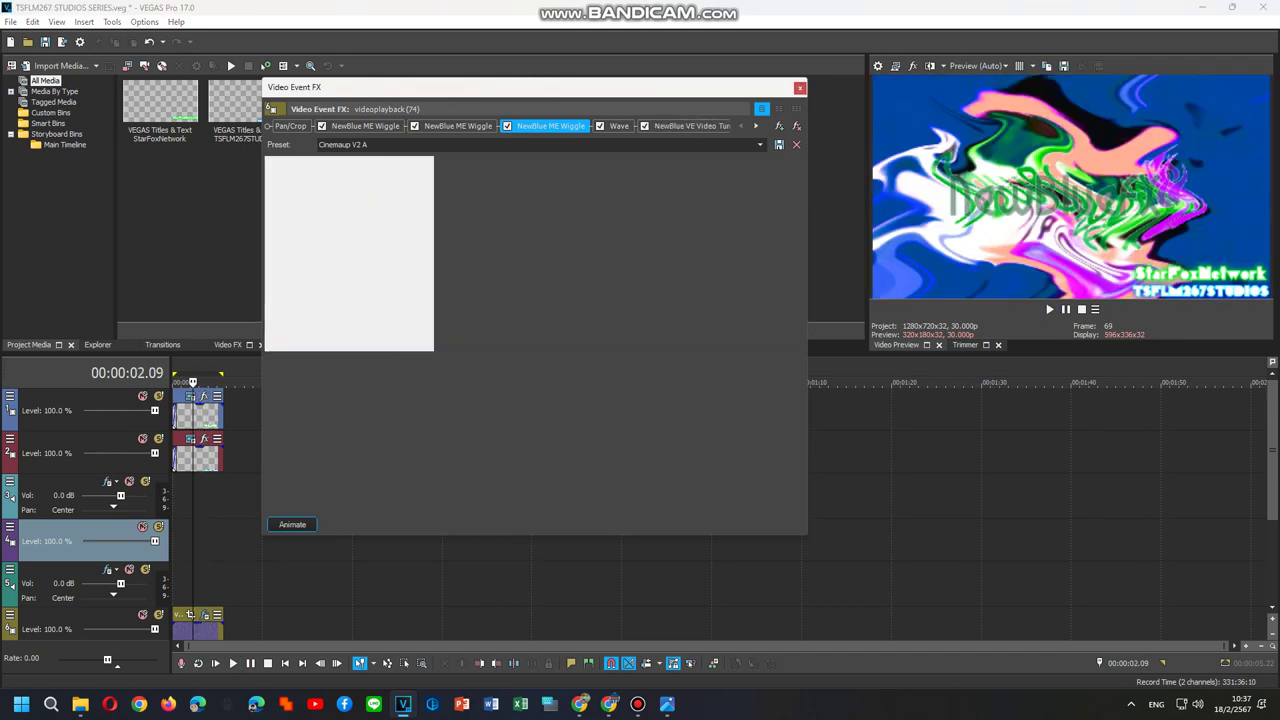
{"action": "left_click", "coordinate": [756, 126]}
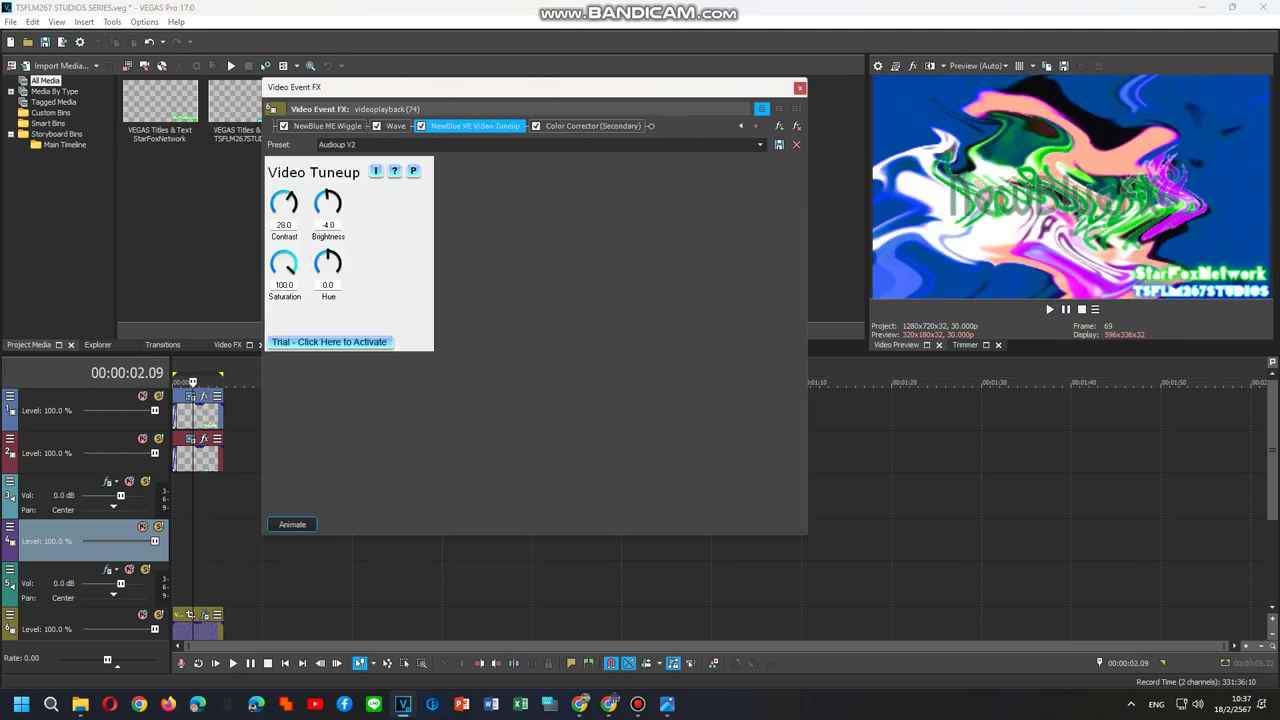
{"action": "left_click", "coordinate": [593, 126]}
{"action": "left_click_drag", "start_coordinate": [408, 221], "coordinate": [376, 221]}
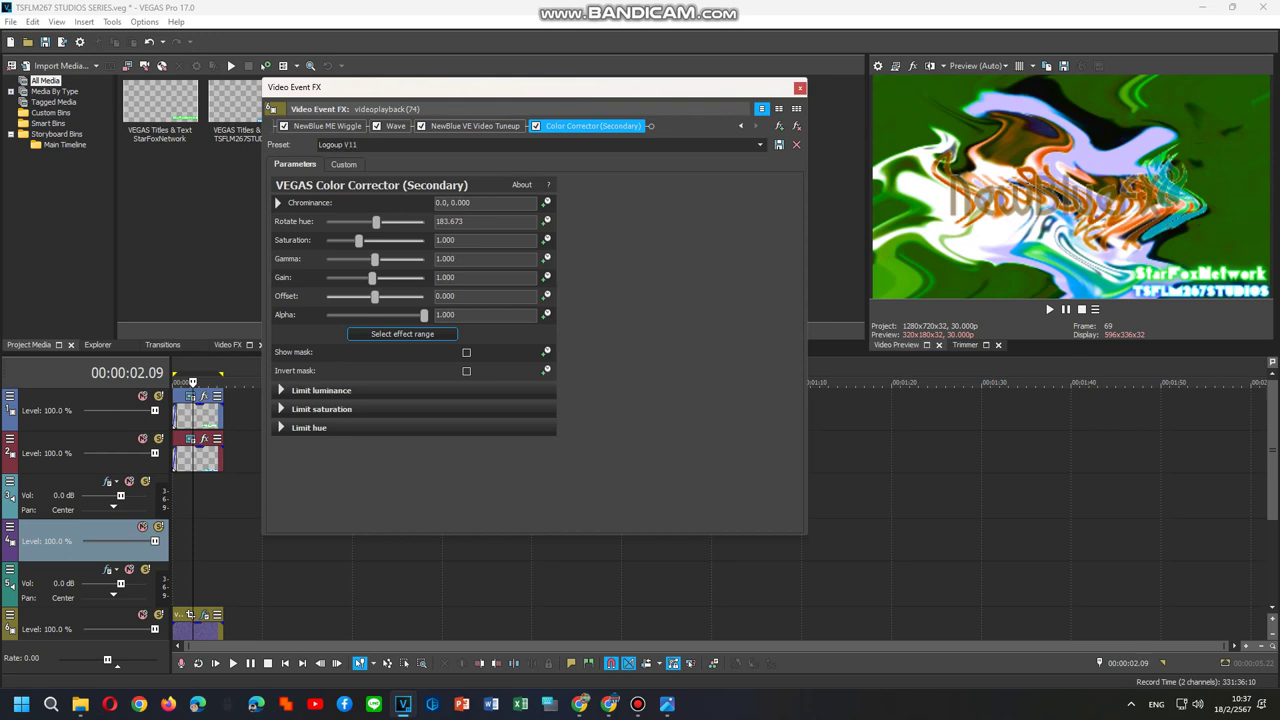
Step: Save the complete video effect chain as a filter package named Logoup V11
{"action": "left_click", "coordinate": [779, 126]}
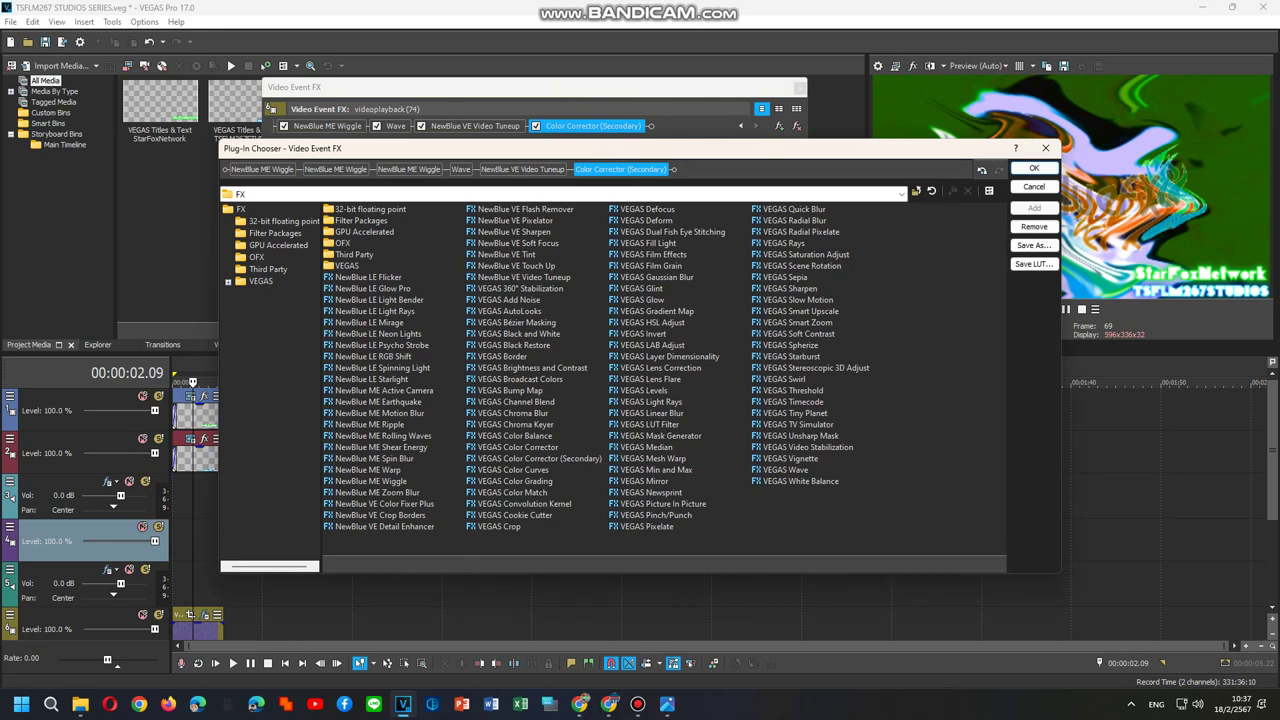
{"action": "left_click", "coordinate": [274, 232]}
{"action": "left_click", "coordinate": [1033, 245]}
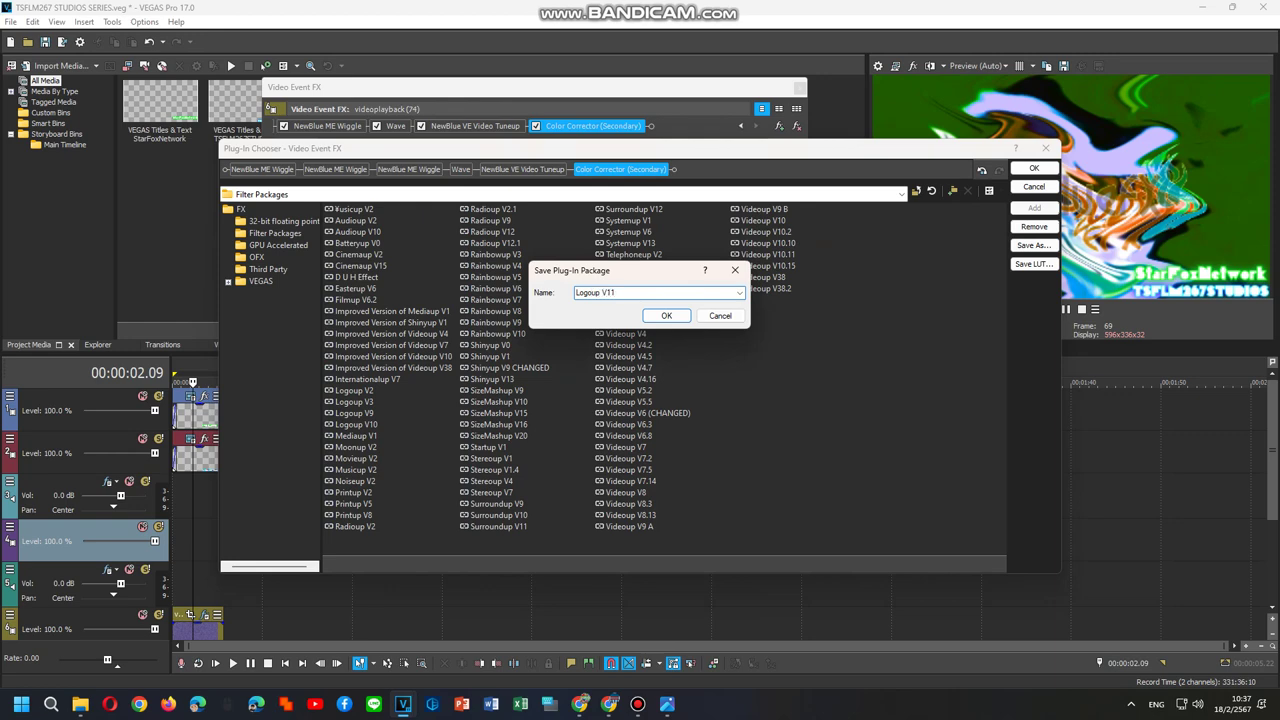
{"action": "key", "text": "Return"}
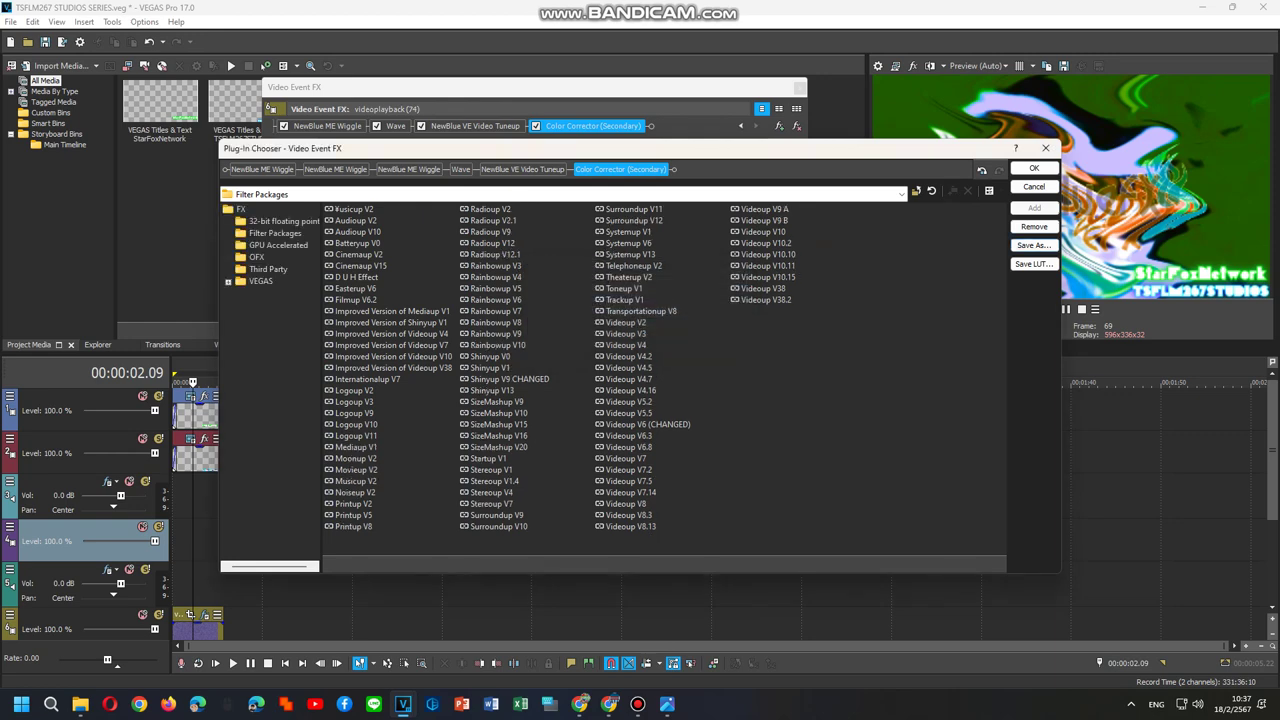
{"action": "key", "text": "Return"}
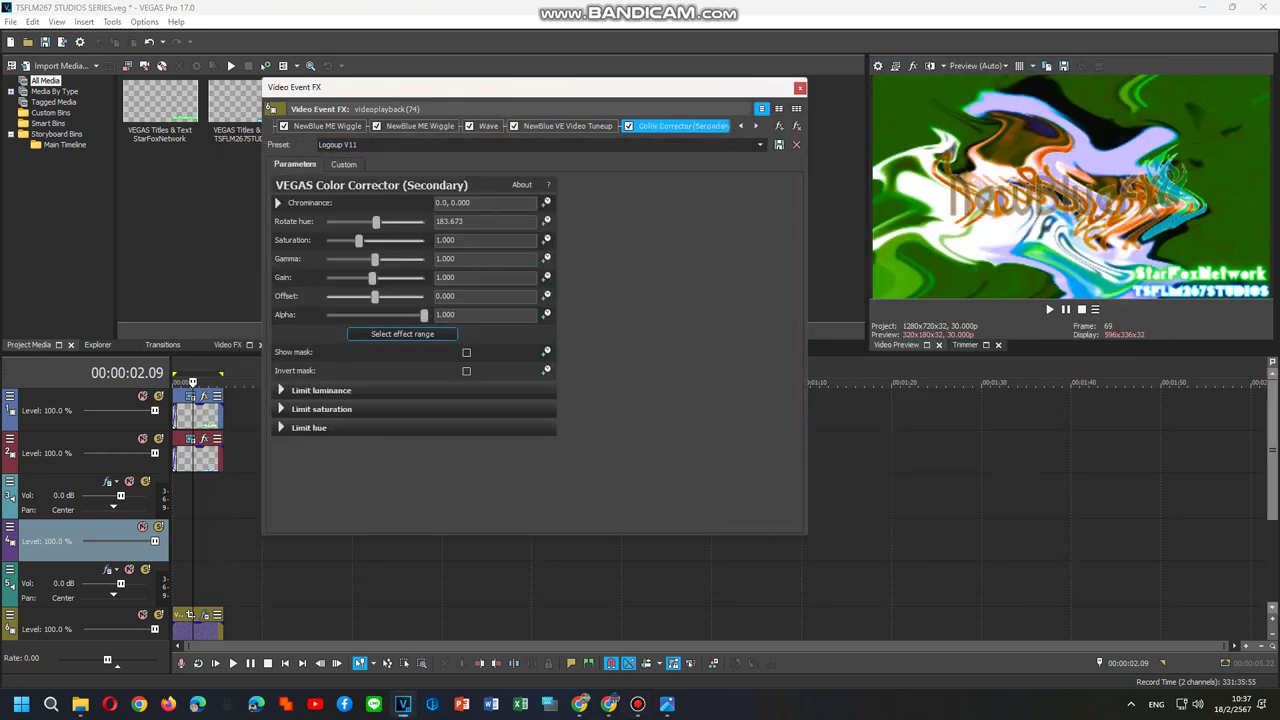
Step: Apply the Cinemaup V15 FX package to the videoplayback audio event on track 7
{"action": "left_click_drag", "start_coordinate": [1272, 450], "coordinate": [1272, 498]}
{"action": "double_click", "coordinate": [198, 502]}
{"action": "right_click", "coordinate": [200, 589]}
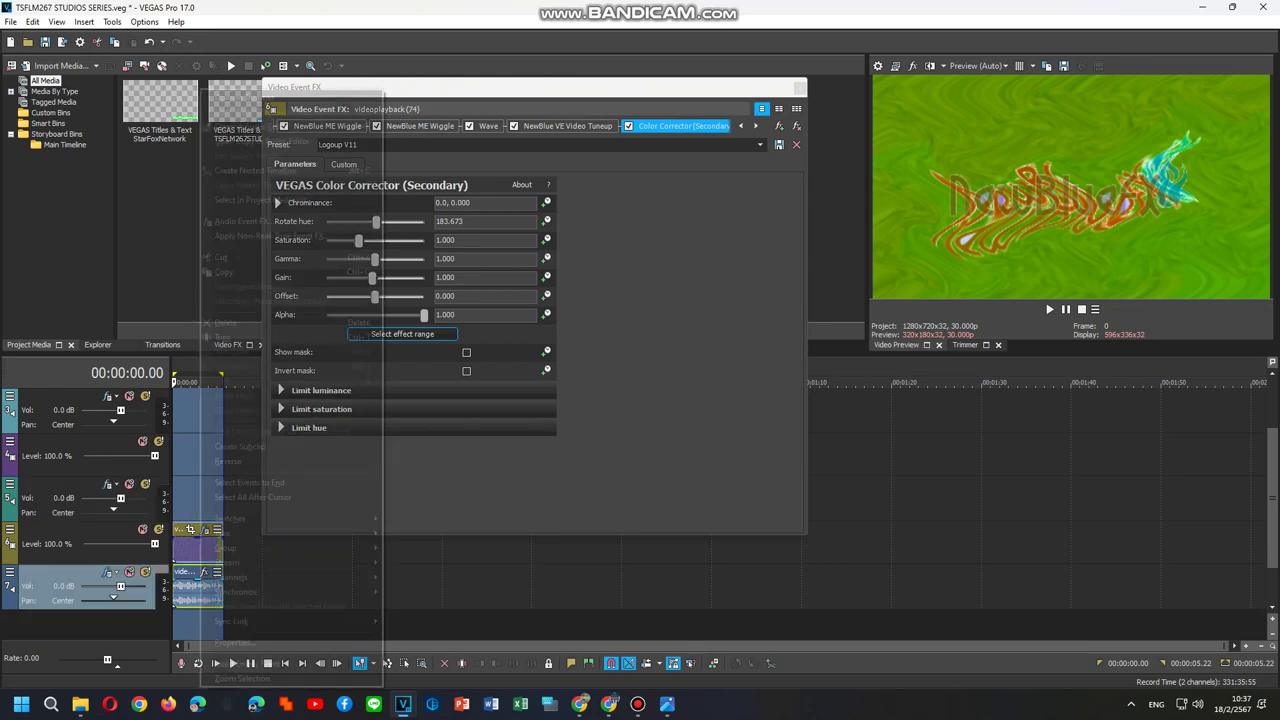
{"action": "left_click", "coordinate": [241, 222]}
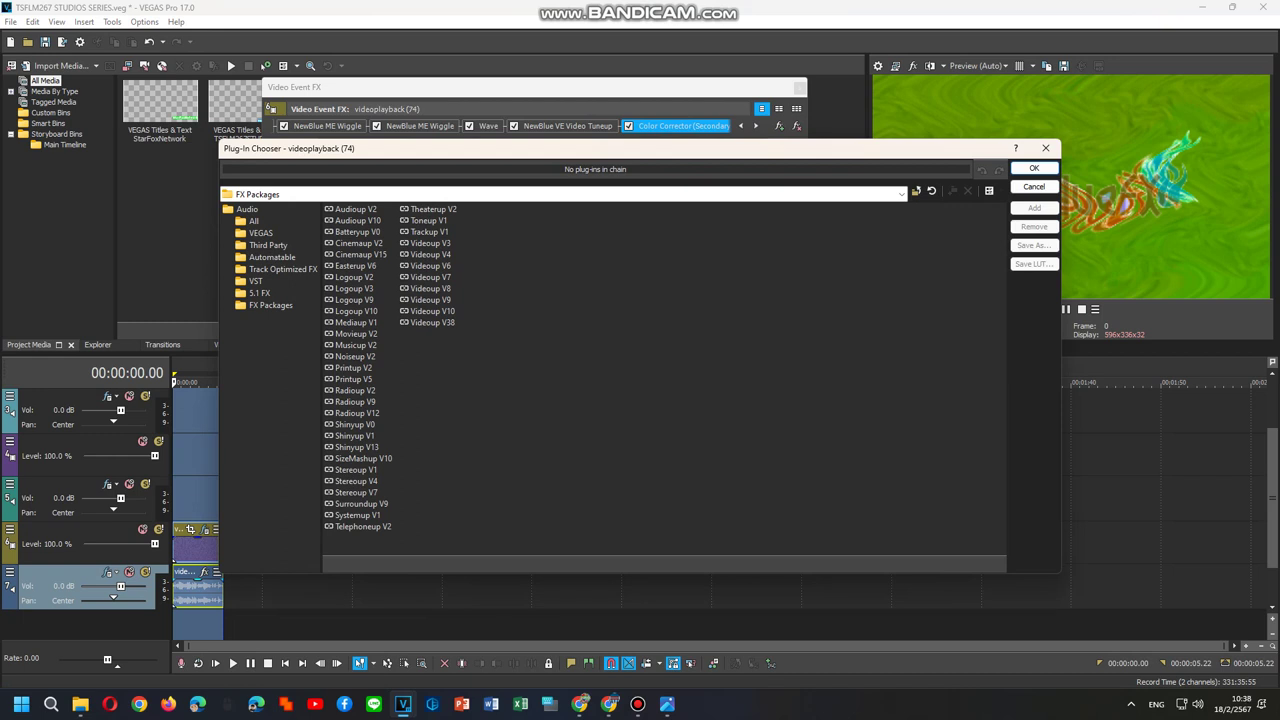
{"action": "left_click", "coordinate": [360, 255]}
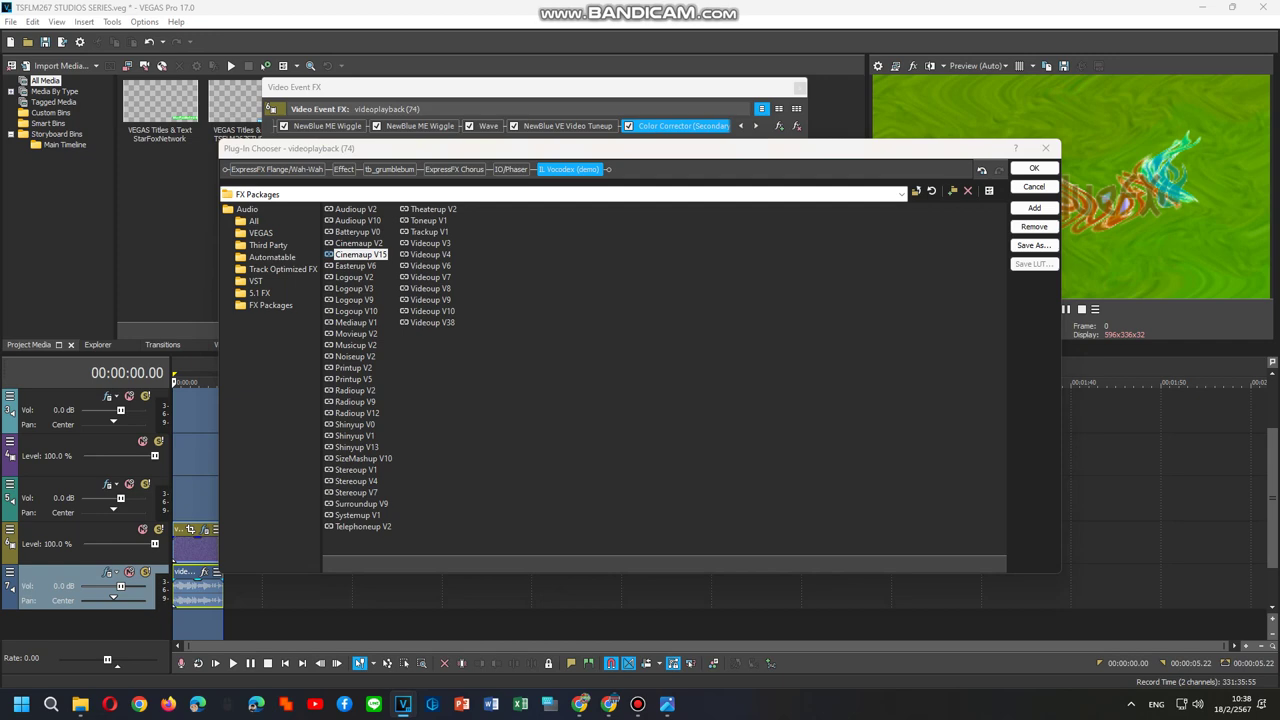
{"action": "left_click", "coordinate": [1034, 168]}
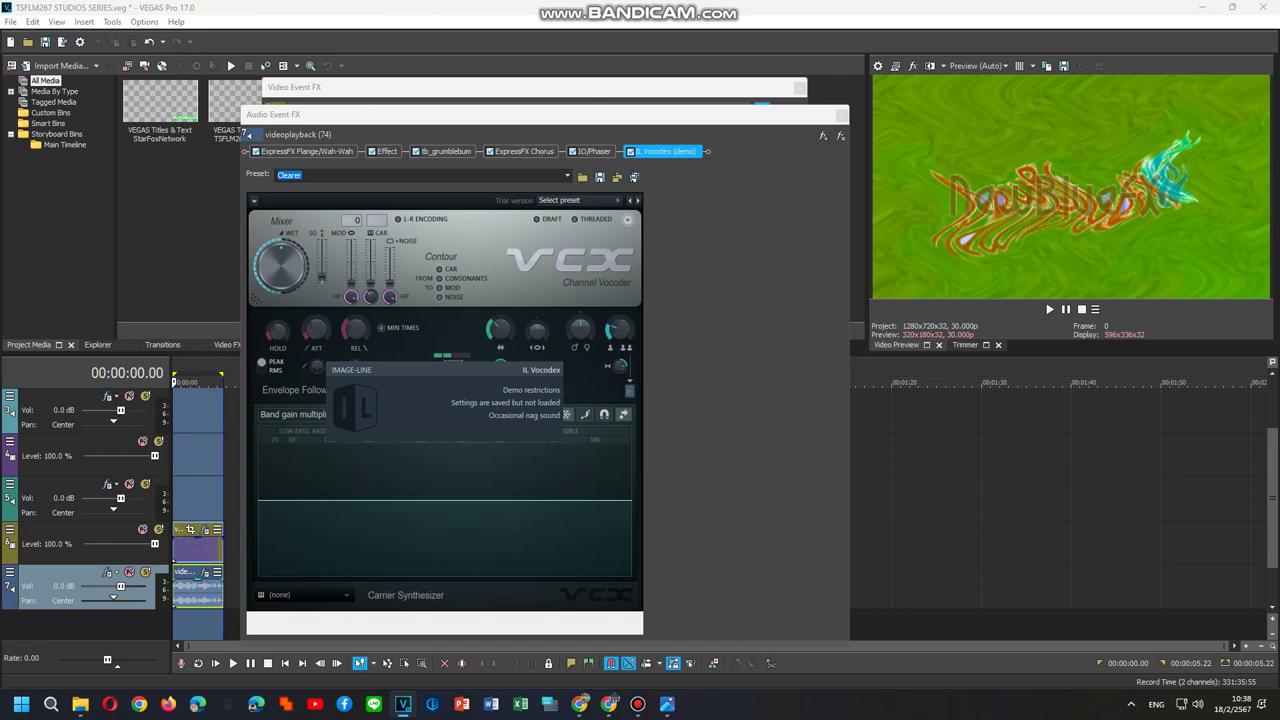
Step: Load the Elderly preset in the IL Vocodex effect and set its carrier tone to Power
{"action": "left_click", "coordinate": [560, 200]}
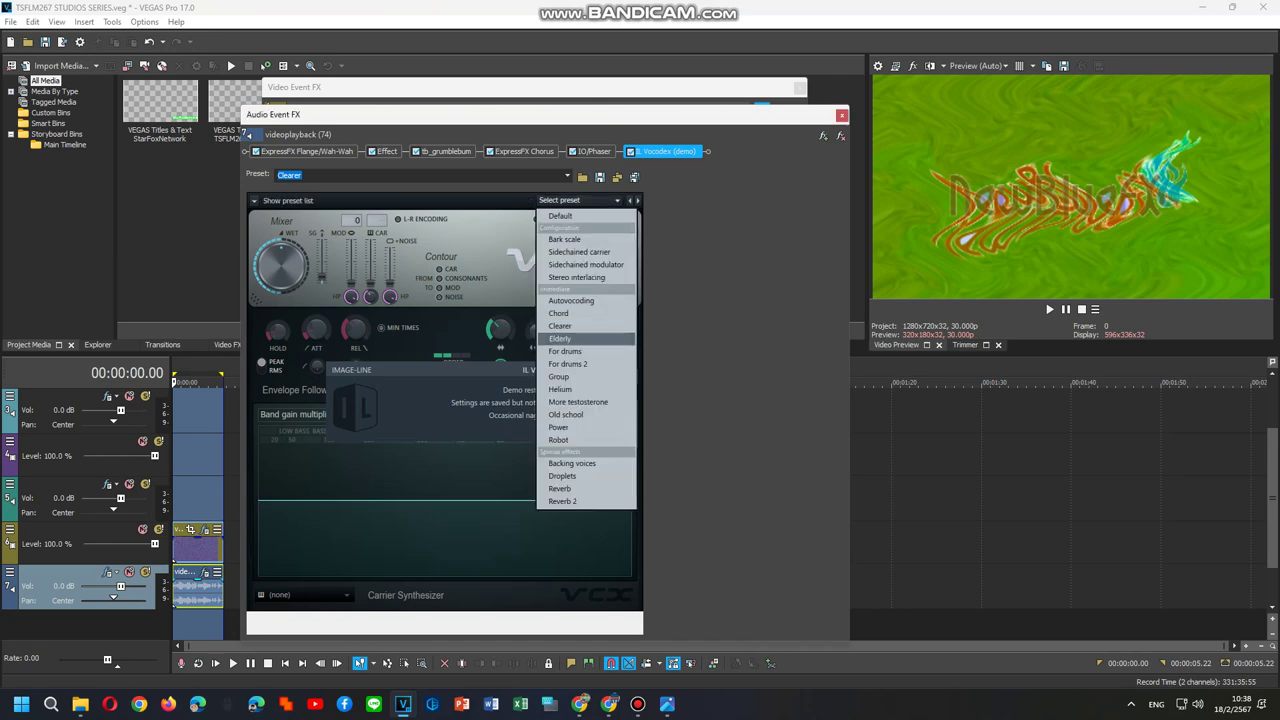
{"action": "left_click", "coordinate": [575, 331]}
{"action": "left_click", "coordinate": [306, 595]}
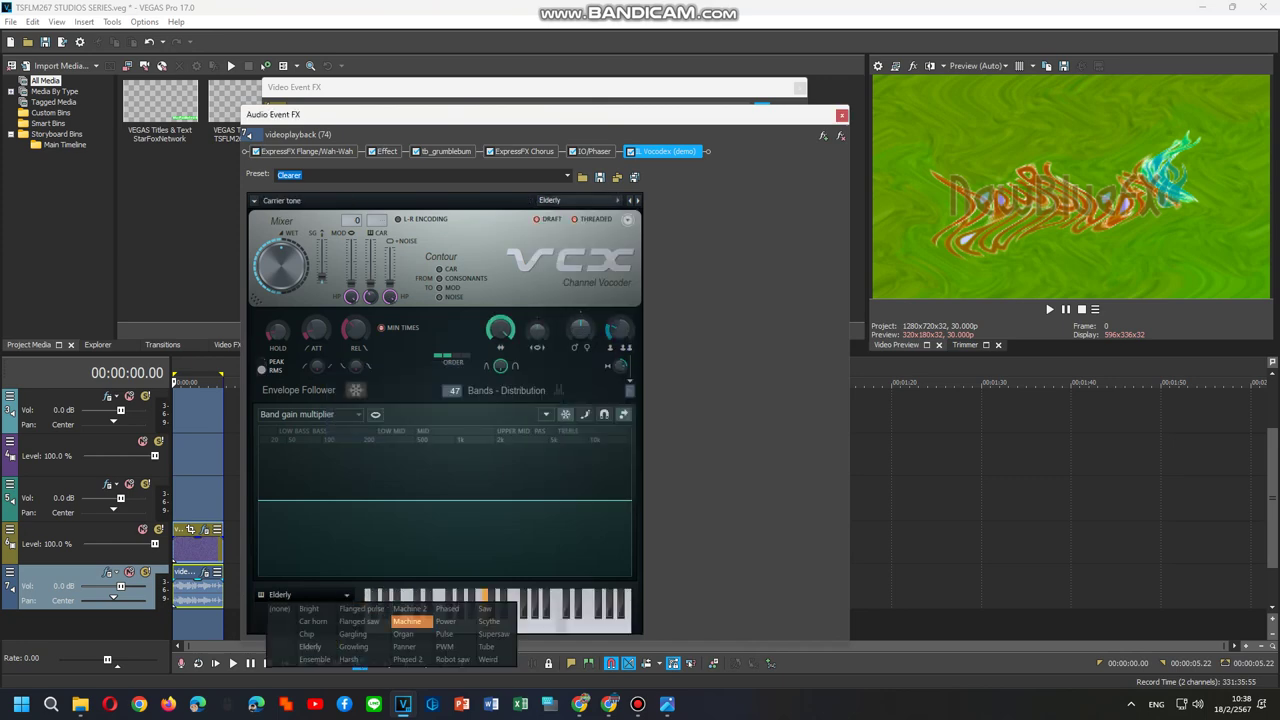
{"action": "left_click", "coordinate": [454, 621]}
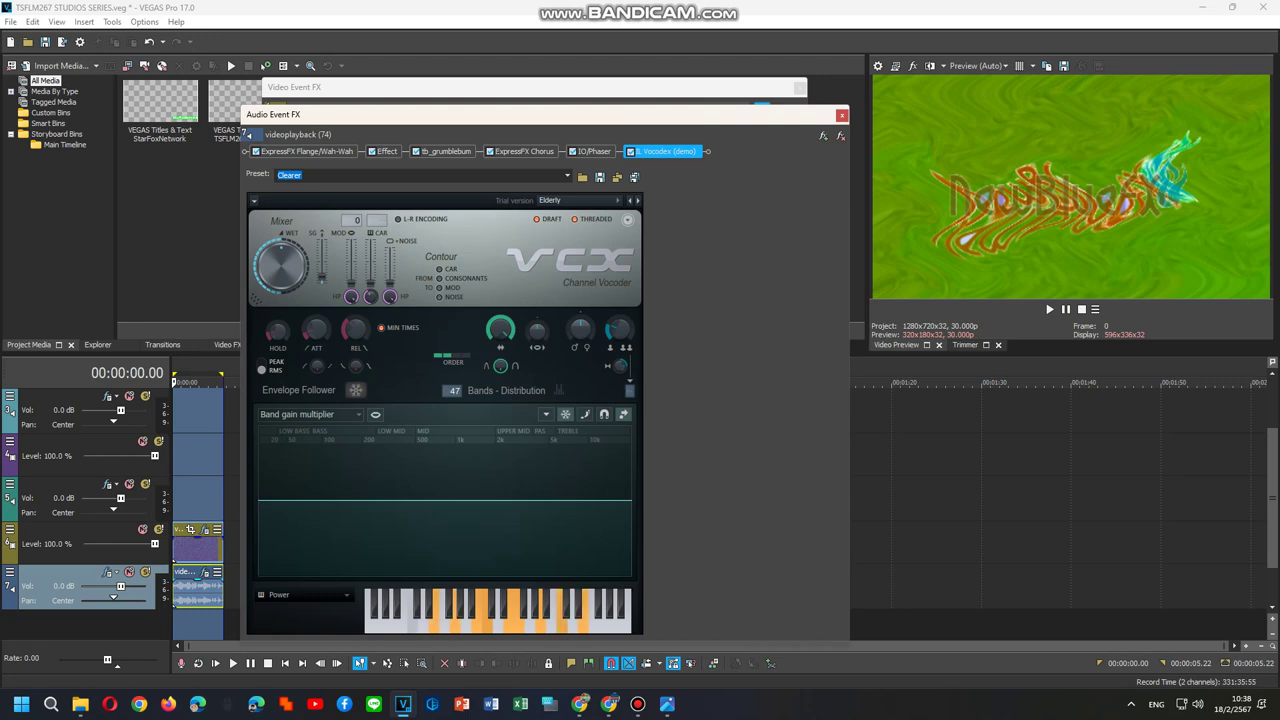
Step: Play the clip repeatedly from the start to hear the audio effect chain with the Power carrier tone
{"action": "left_click", "coordinate": [84, 498]}
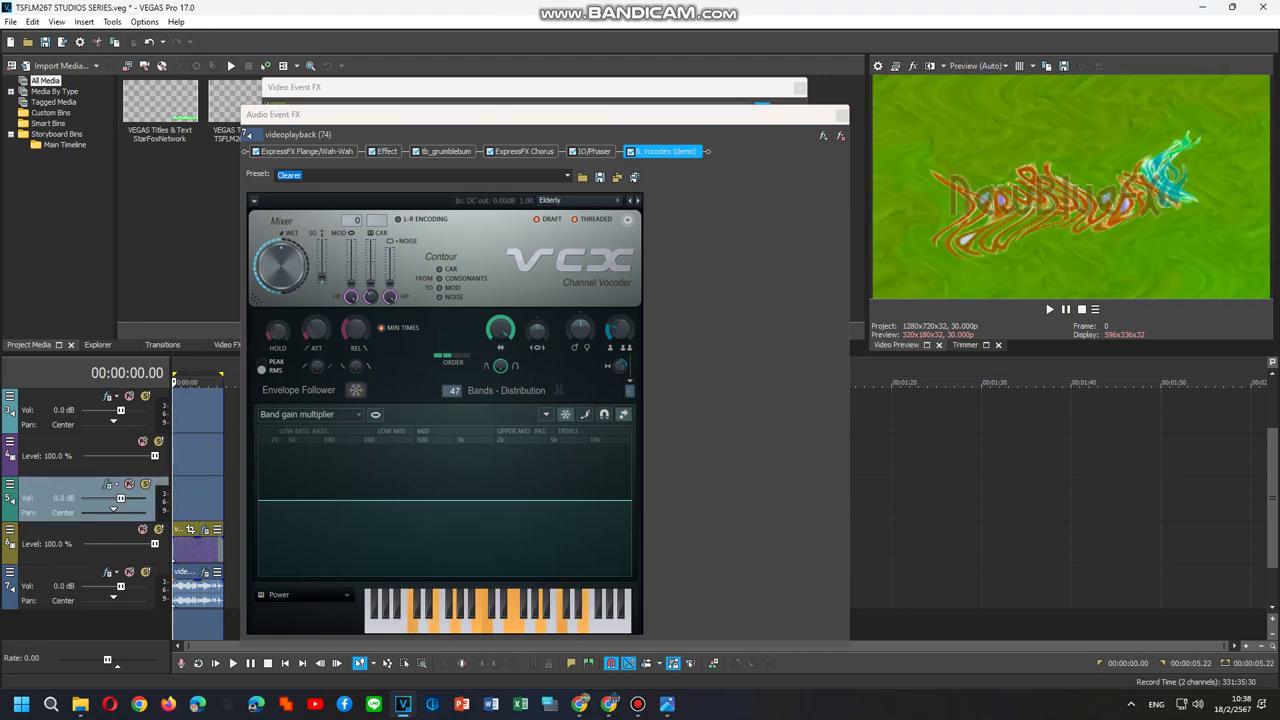
{"action": "key", "text": "space"}
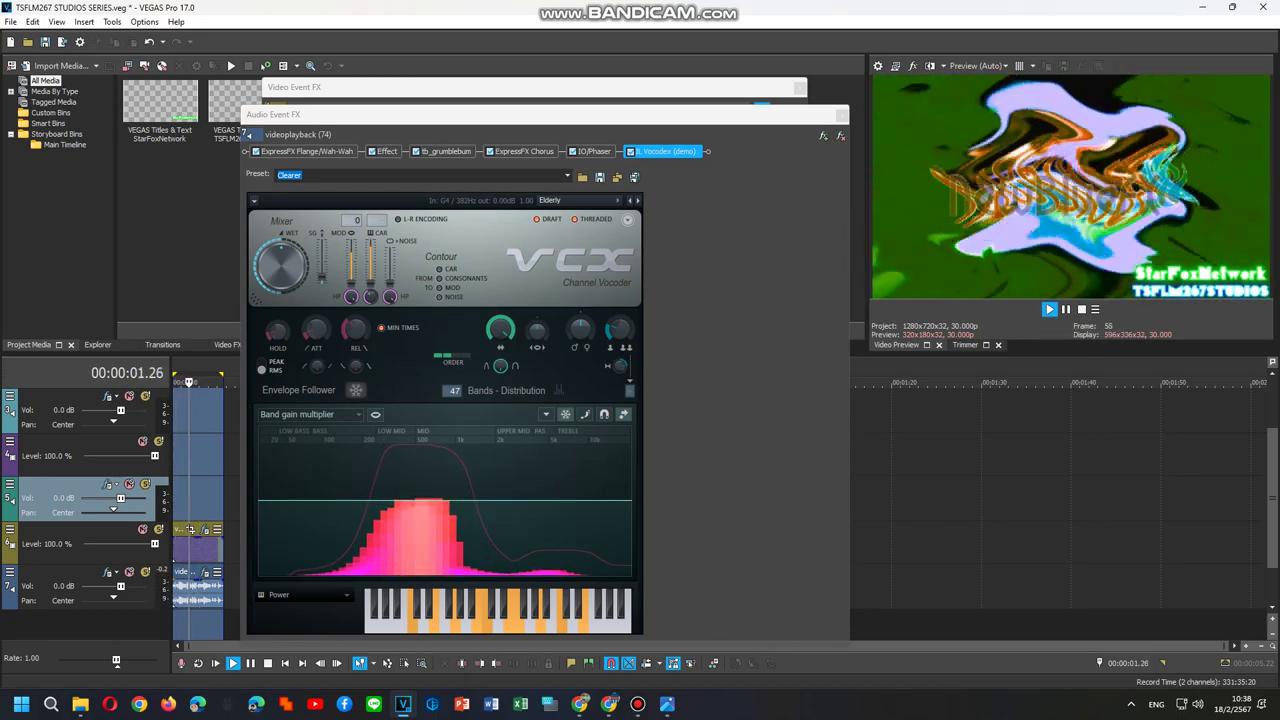
{"action": "key", "text": "space"}
{"action": "key", "text": "space"}
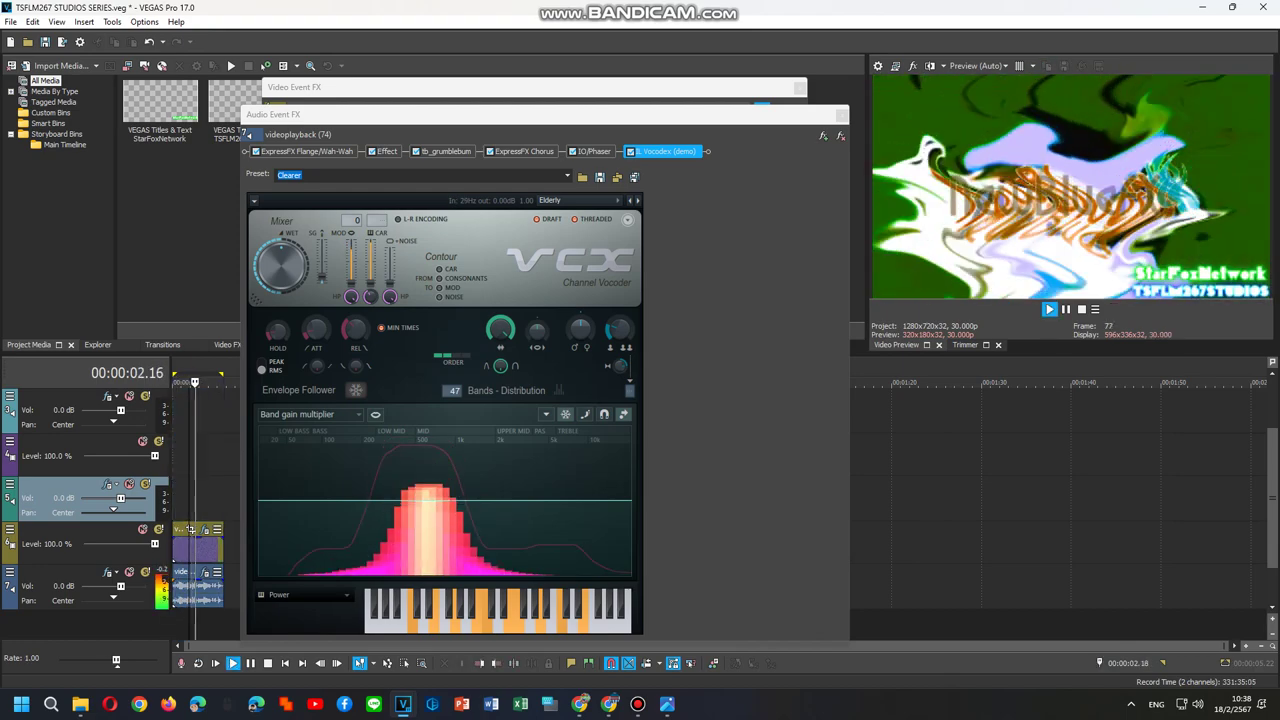
{"action": "key", "text": "space"}
{"action": "key", "text": "space"}
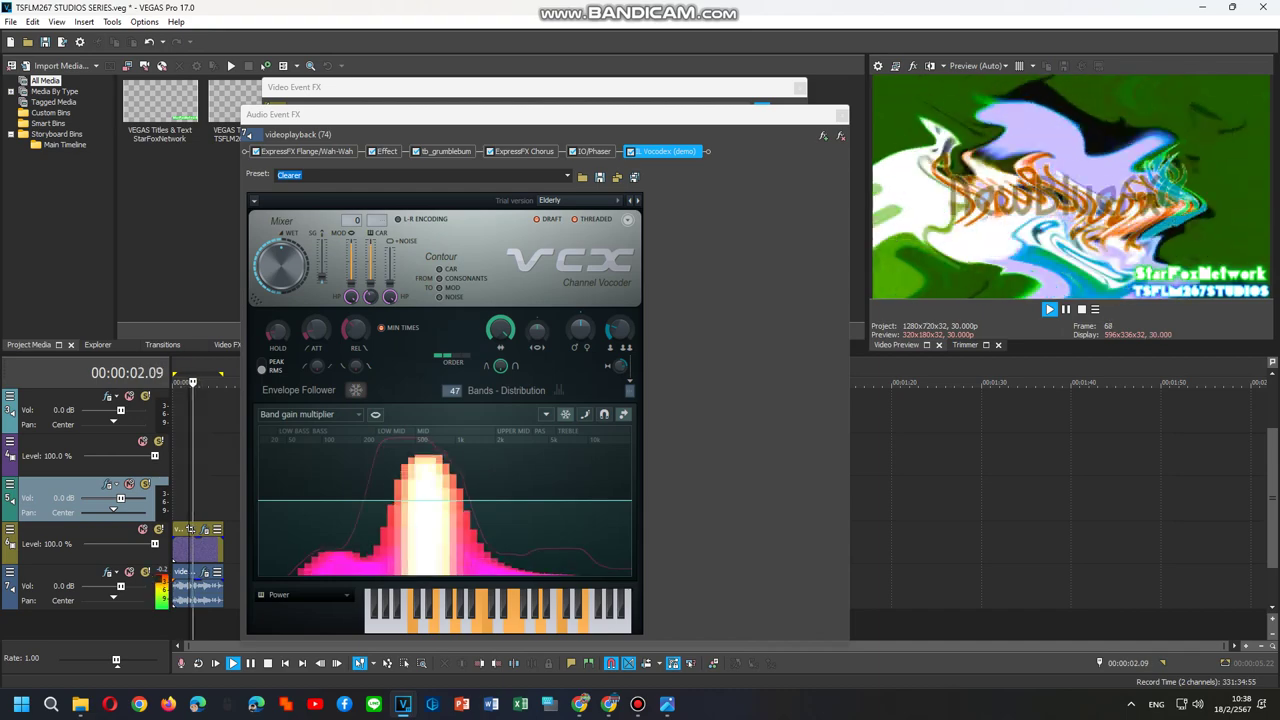
{"action": "key", "text": "Return"}
{"action": "key", "text": "space"}
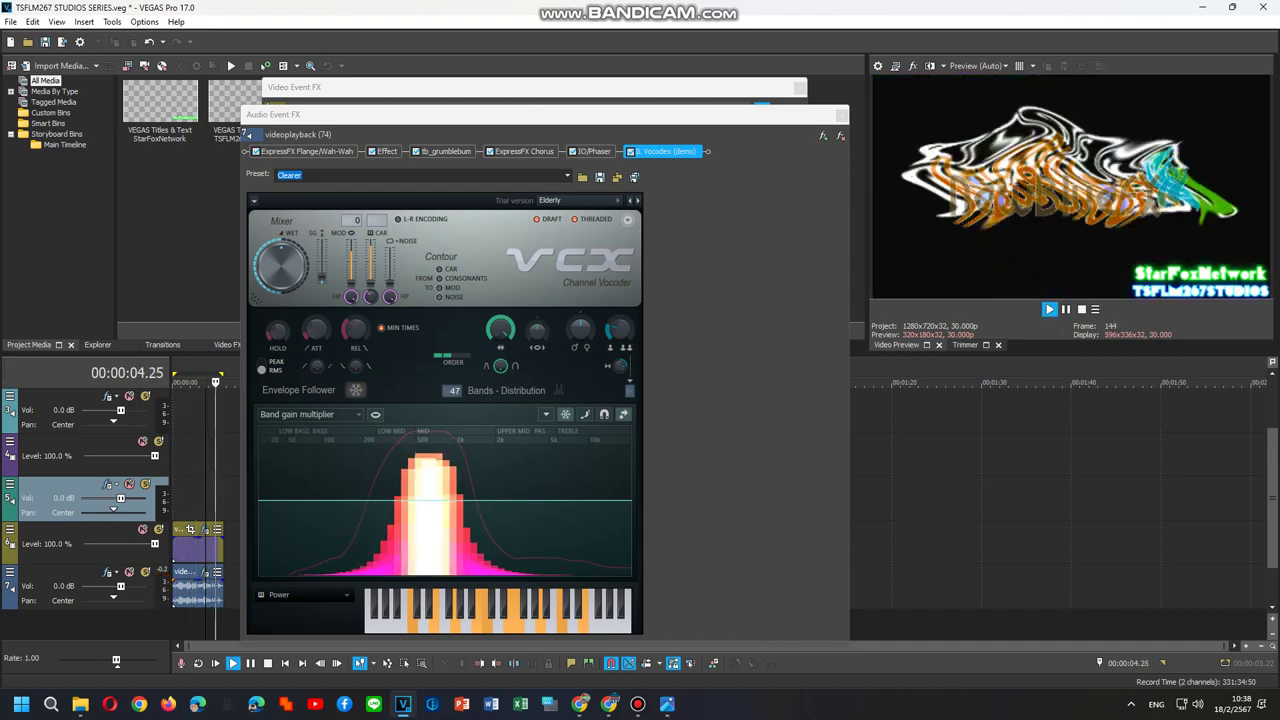
{"action": "key", "text": "space"}
{"action": "left_click", "coordinate": [197, 374]}
Step: Set the Vocodex carrier tone to Ensemble and play the clip
{"action": "left_click", "coordinate": [305, 595]}
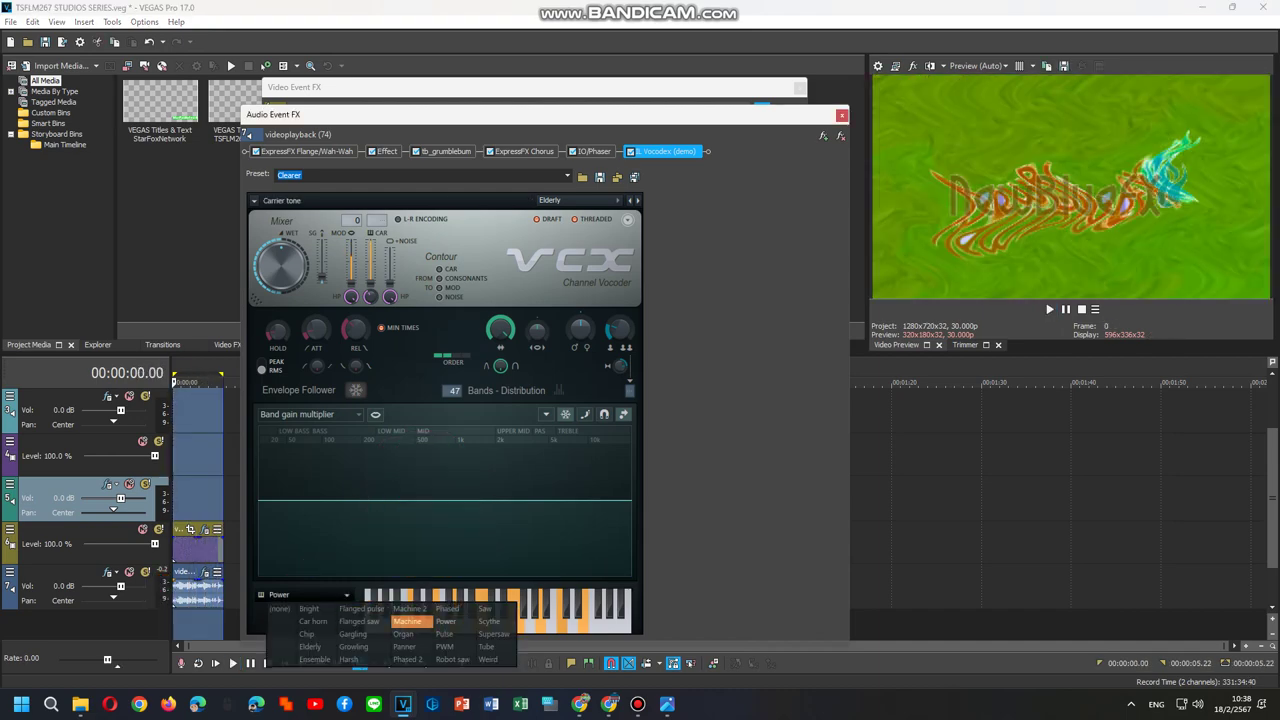
{"action": "left_click", "coordinate": [314, 659]}
{"action": "key", "text": "space"}
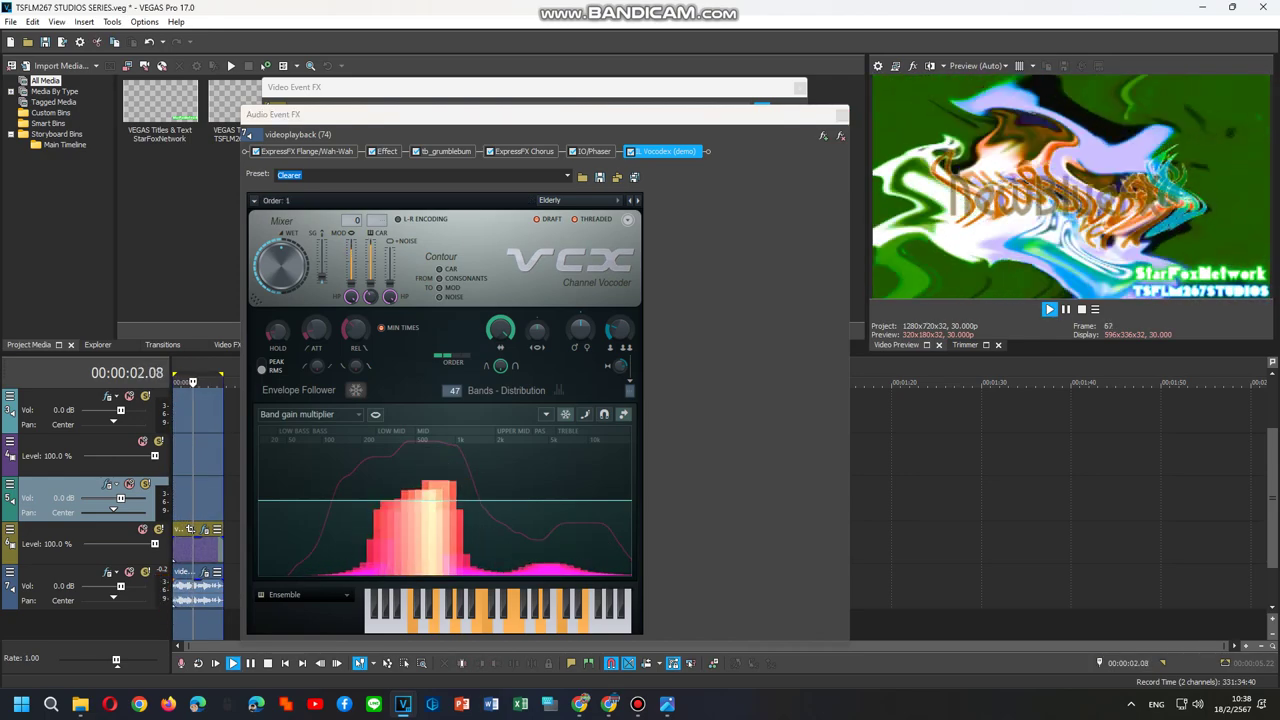
Step: Load the Clearer preset in Vocodex and raise its band width and order to the maximum while replaying the clip
{"action": "left_click", "coordinate": [617, 200]}
{"action": "left_click", "coordinate": [560, 325]}
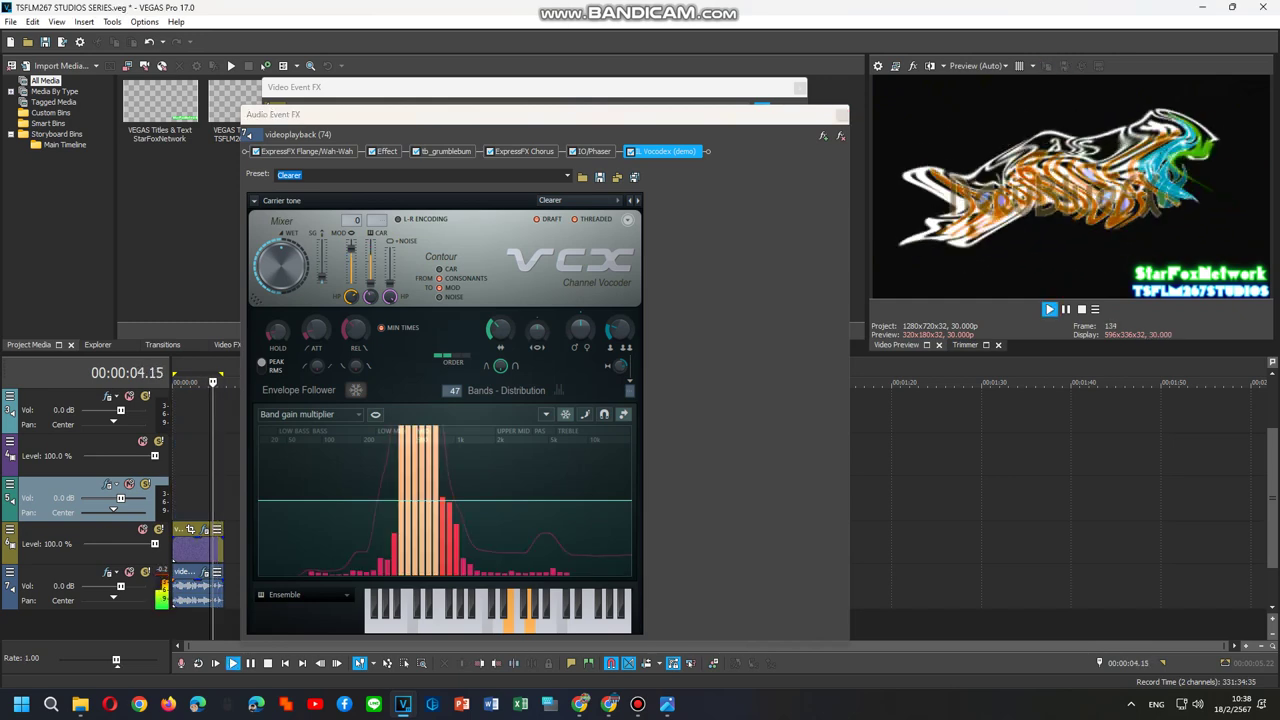
{"action": "left_click_drag", "start_coordinate": [500, 330], "coordinate": [500, 270]}
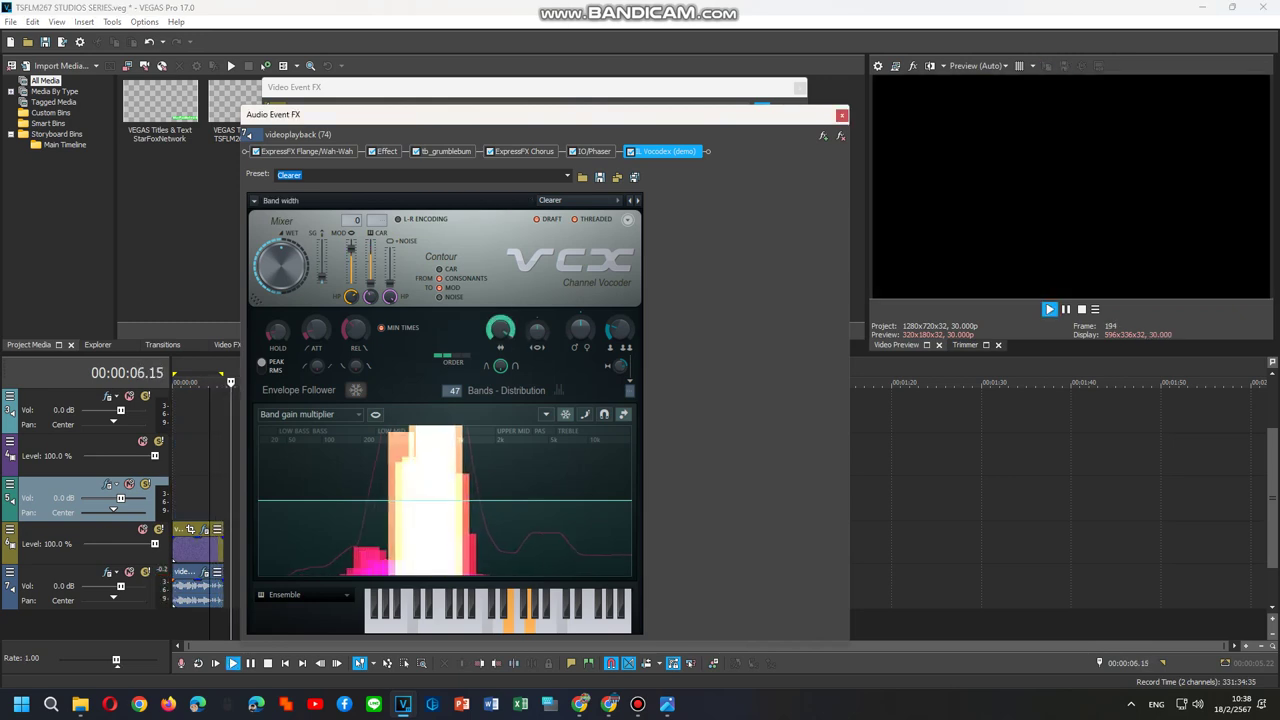
{"action": "double_click", "coordinate": [198, 456]}
{"action": "key", "text": "space"}
{"action": "key", "text": "space"}
{"action": "left_click", "coordinate": [466, 356]}
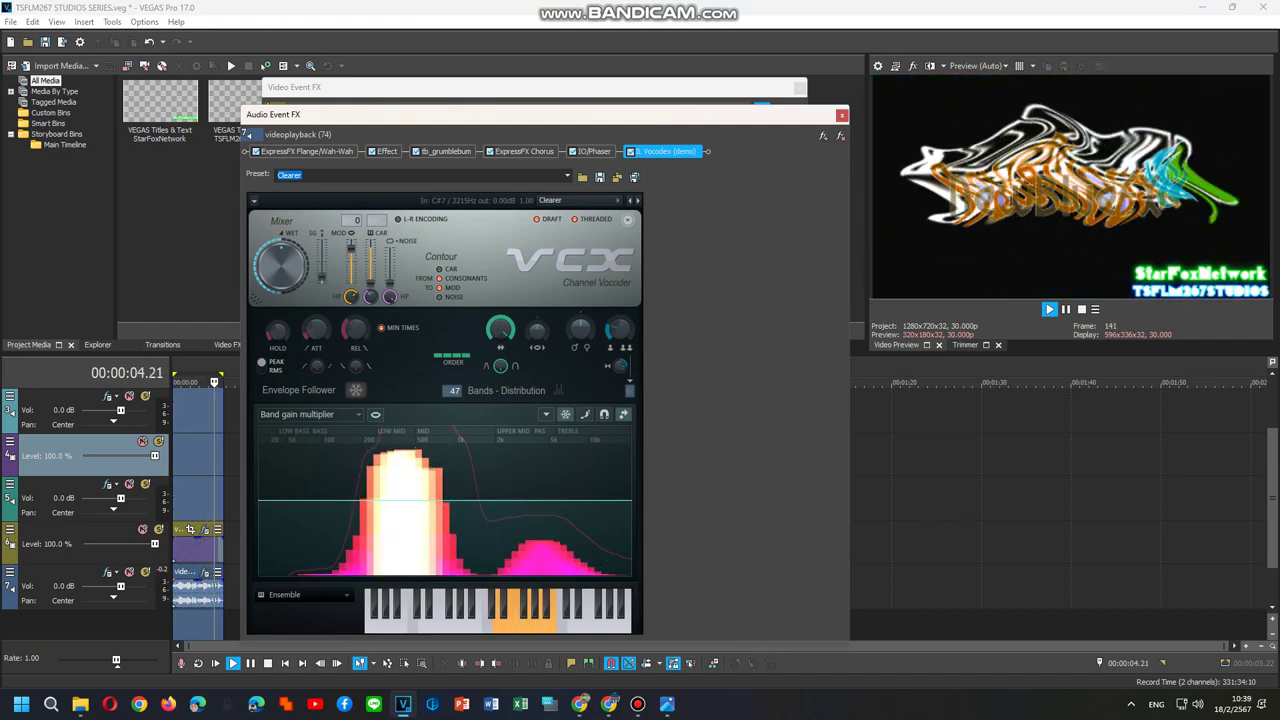
Step: Replay the clip from the start to check the video and the adjusted Vocodex sound together
{"action": "double_click", "coordinate": [190, 498]}
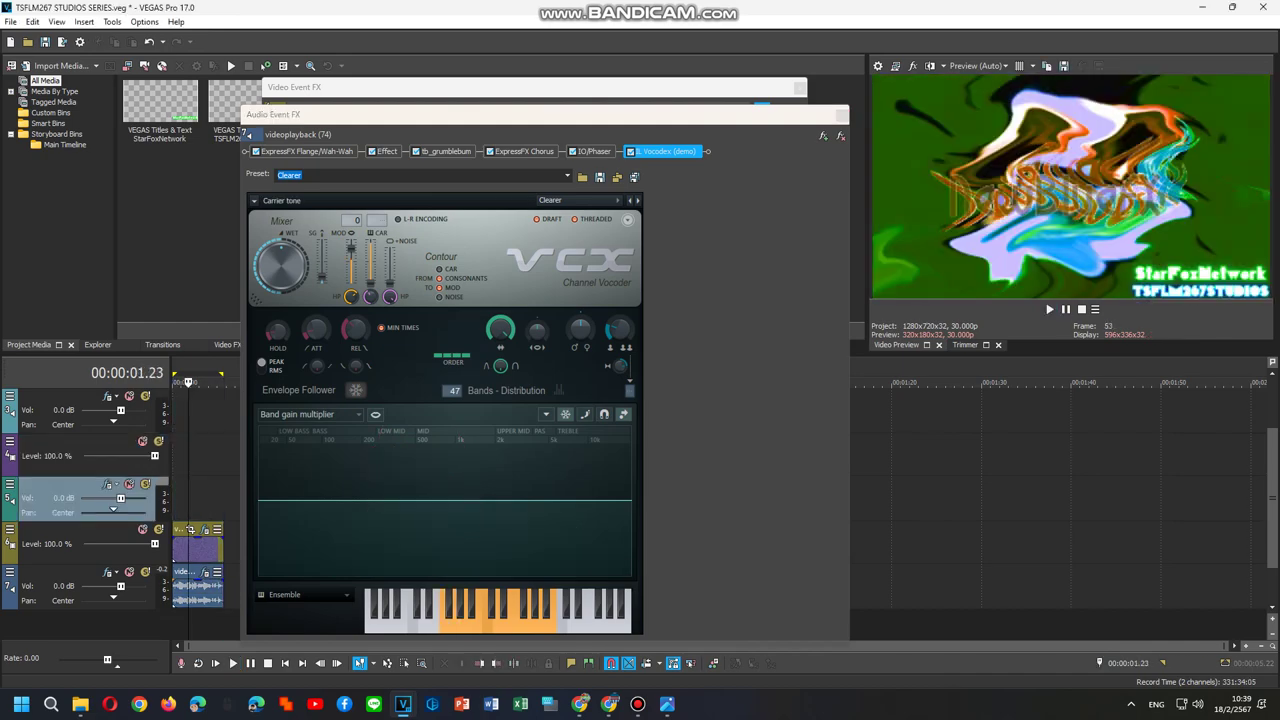
{"action": "key", "text": "space"}
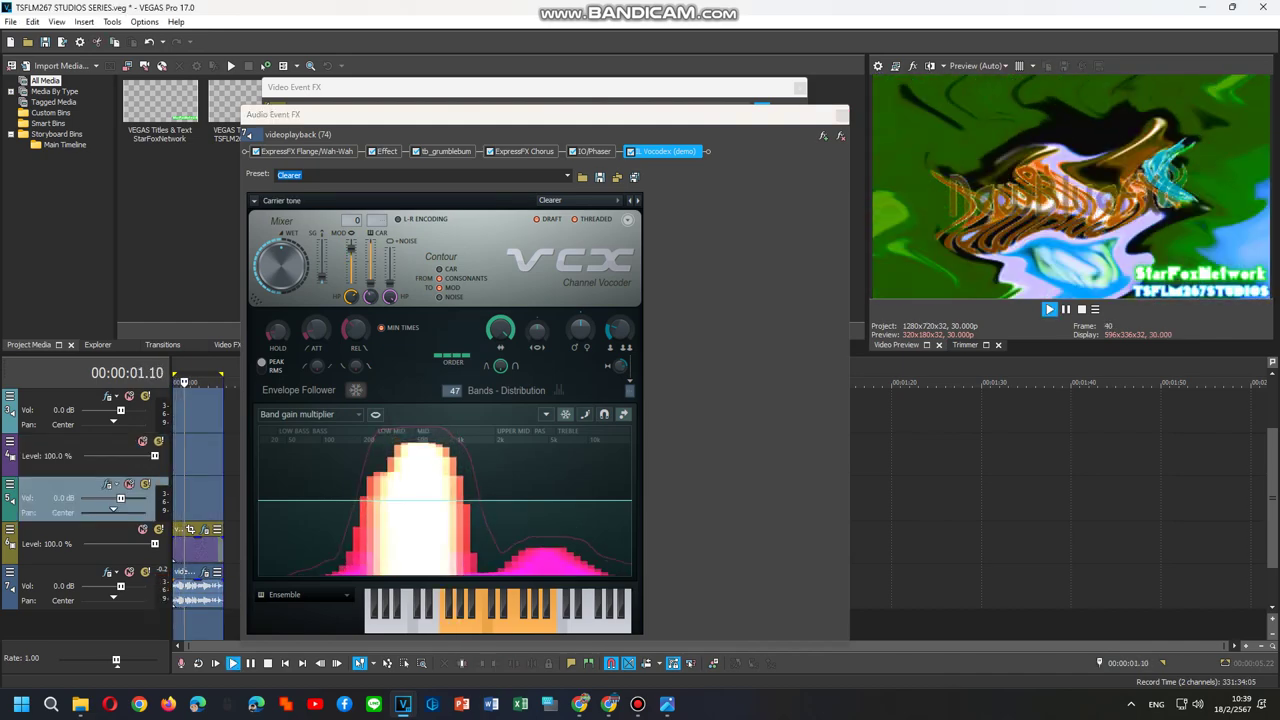
{"action": "key", "text": "space"}
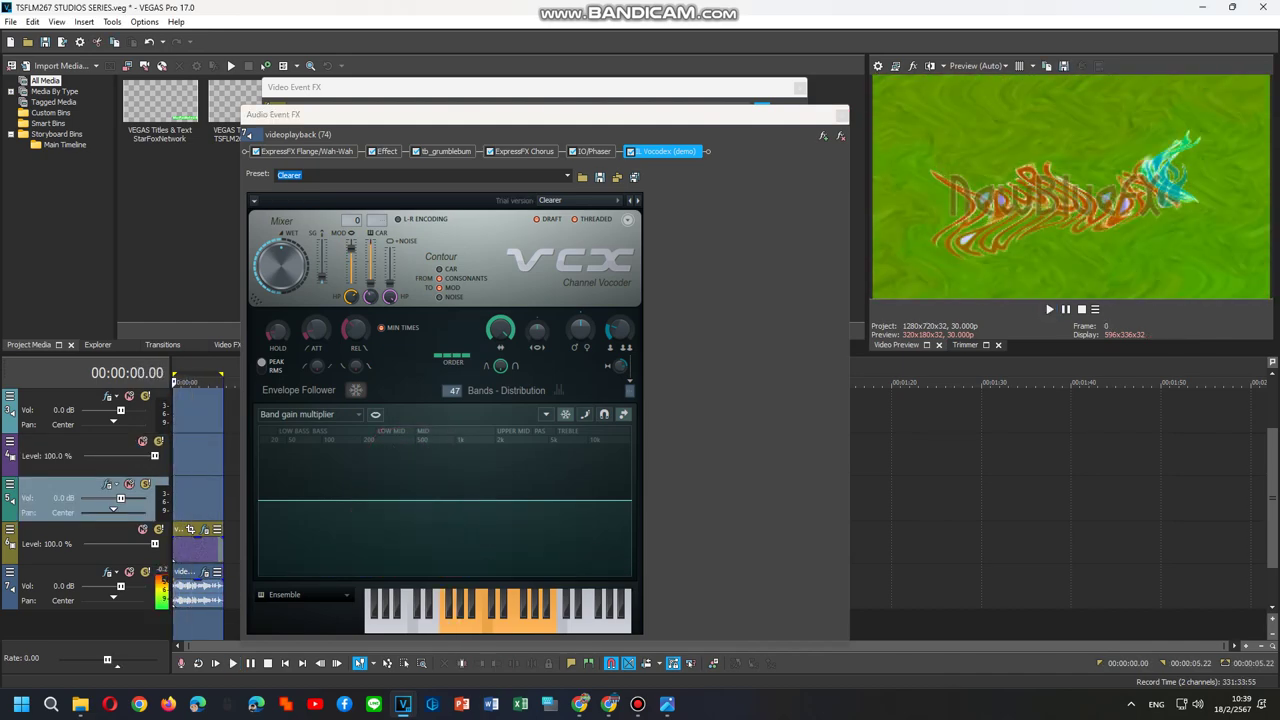
{"action": "key", "text": "space"}
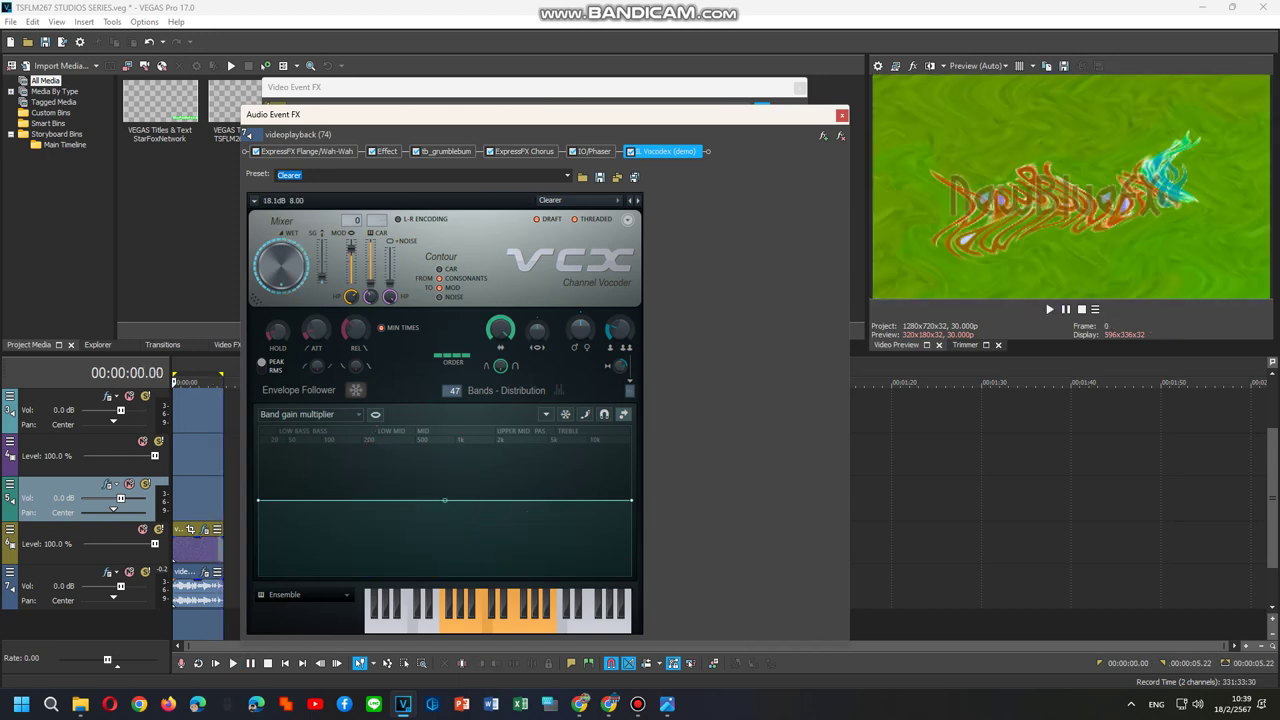
{"action": "left_click", "coordinate": [1049, 310]}
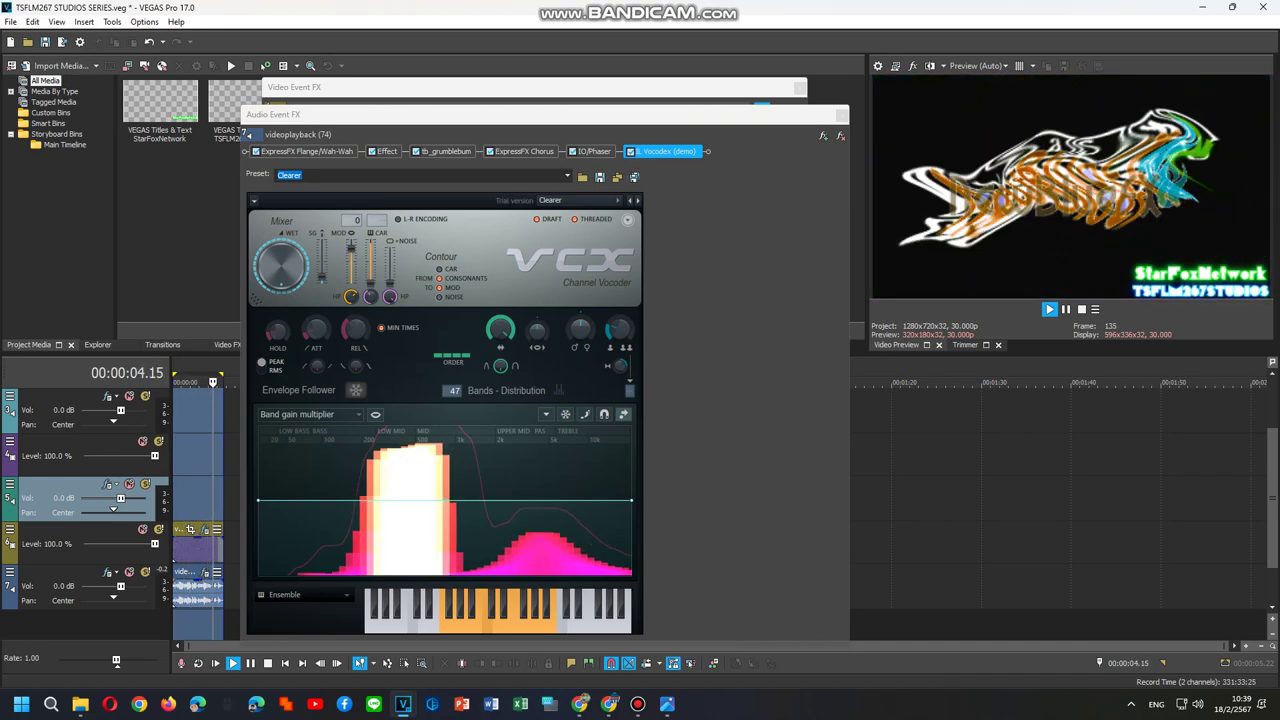
{"action": "key", "text": "space"}
{"action": "key", "text": "space"}
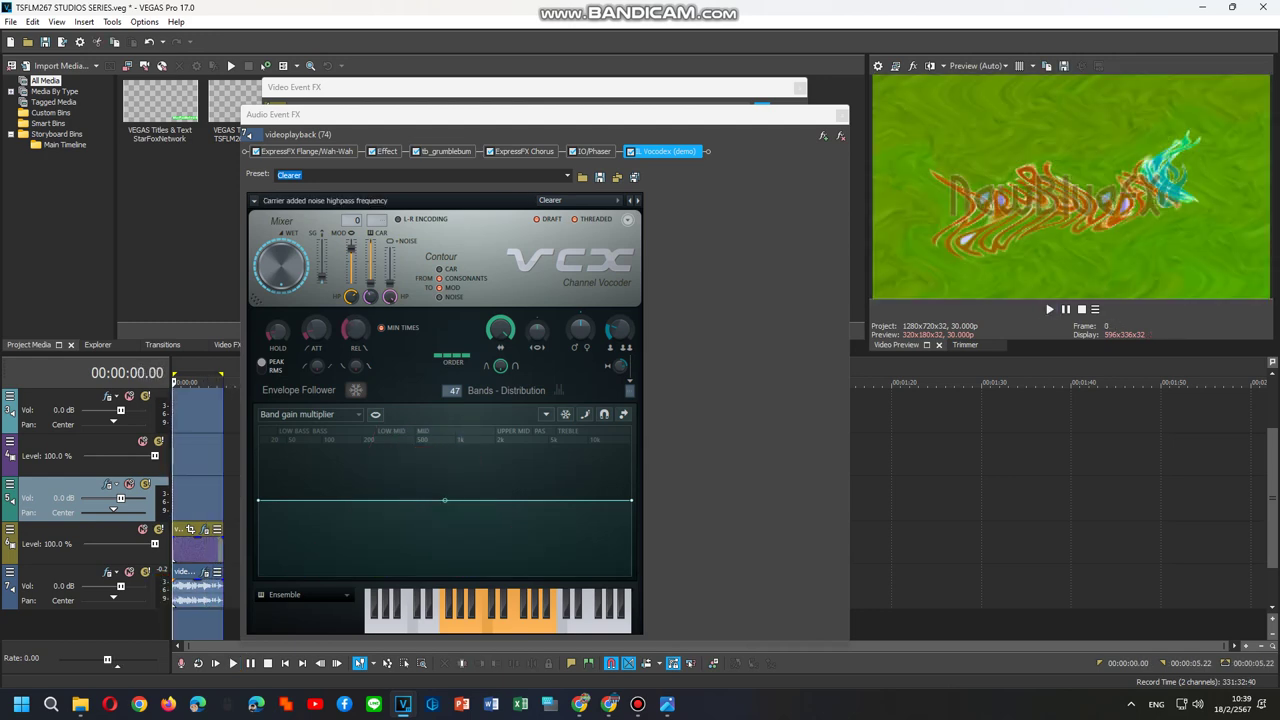
Step: Close both event FX windows and name the render file "An New Audio Effects I'll Call Logoup V11"
{"action": "left_click", "coordinate": [841, 115]}
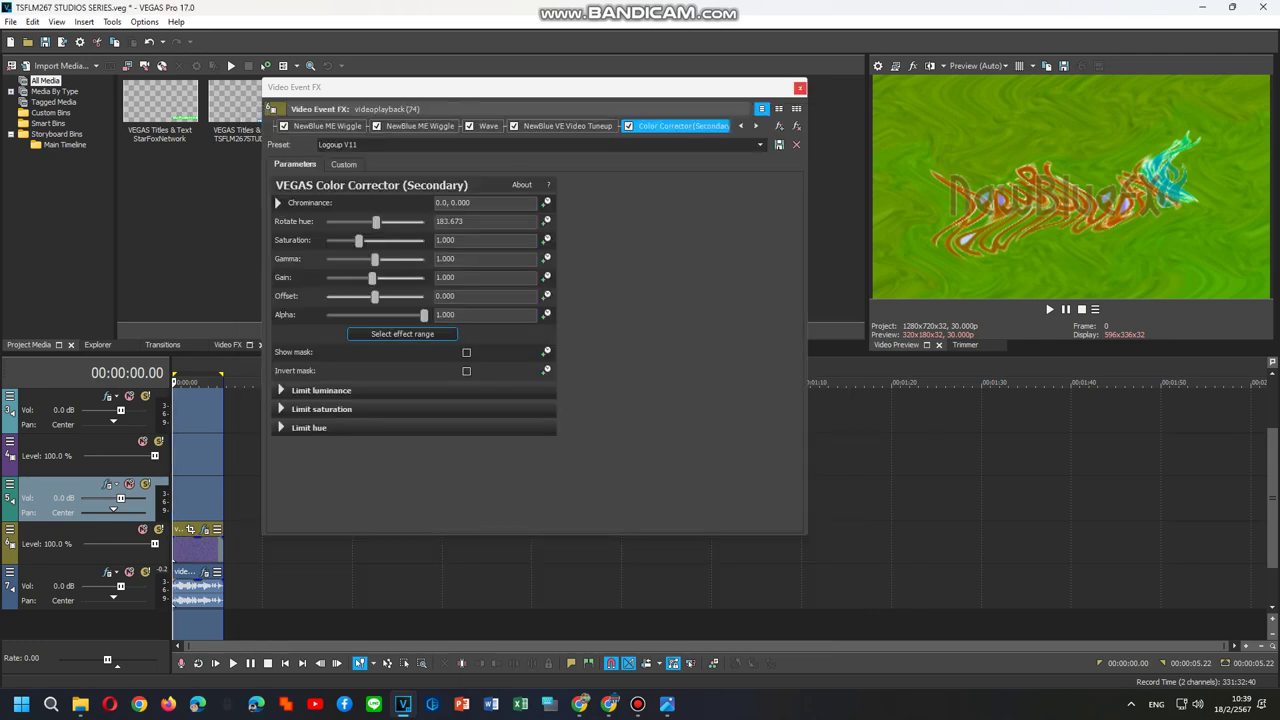
{"action": "left_click", "coordinate": [798, 87]}
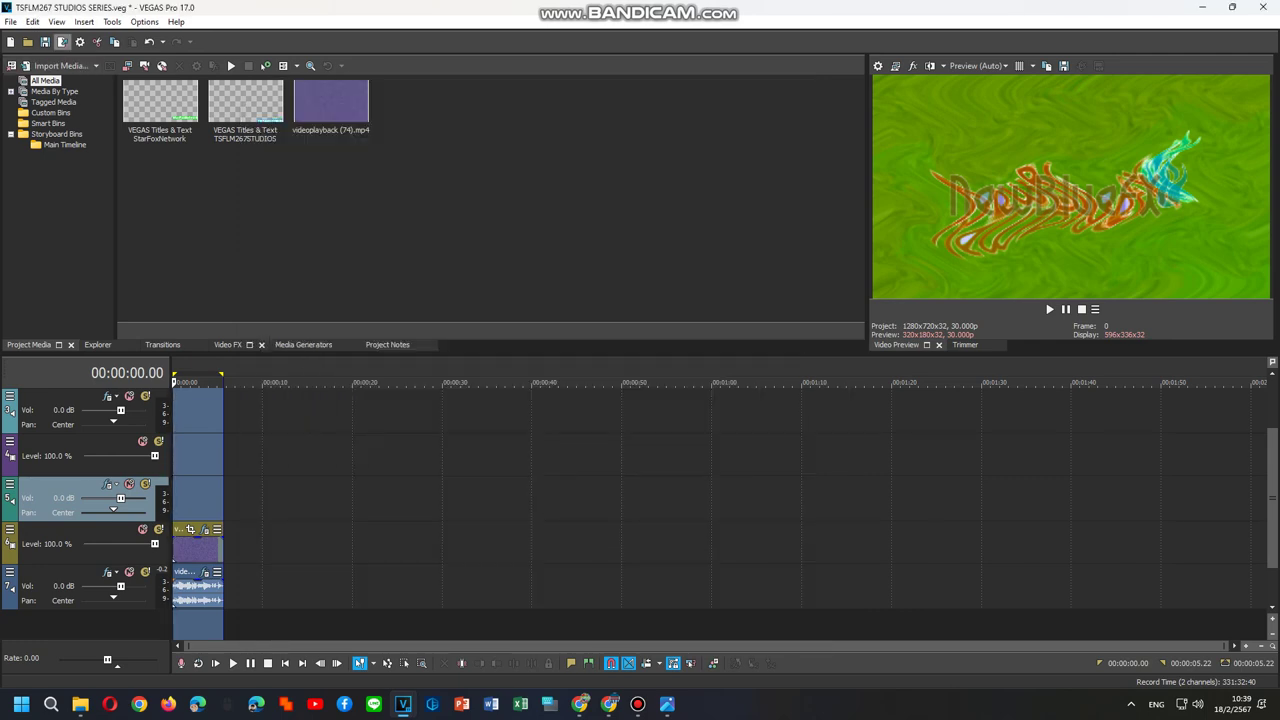
{"action": "left_click", "coordinate": [61, 41]}
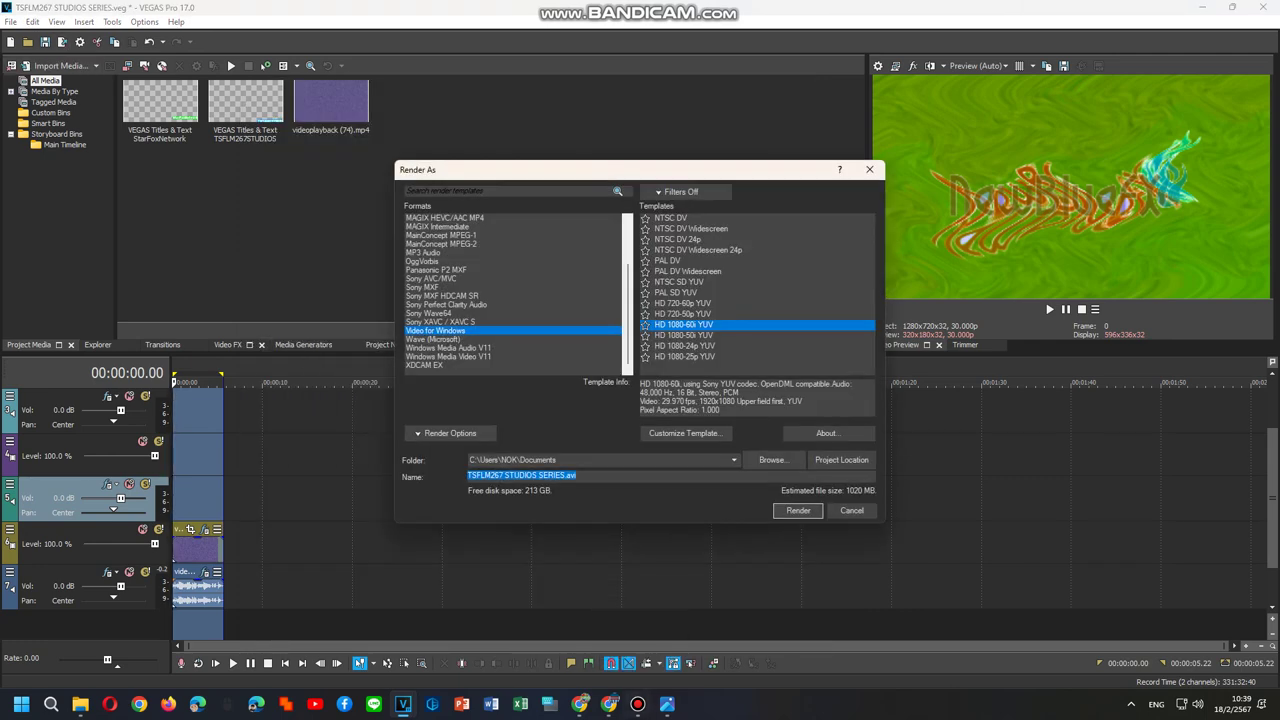
{"action": "type", "text": "An New"}
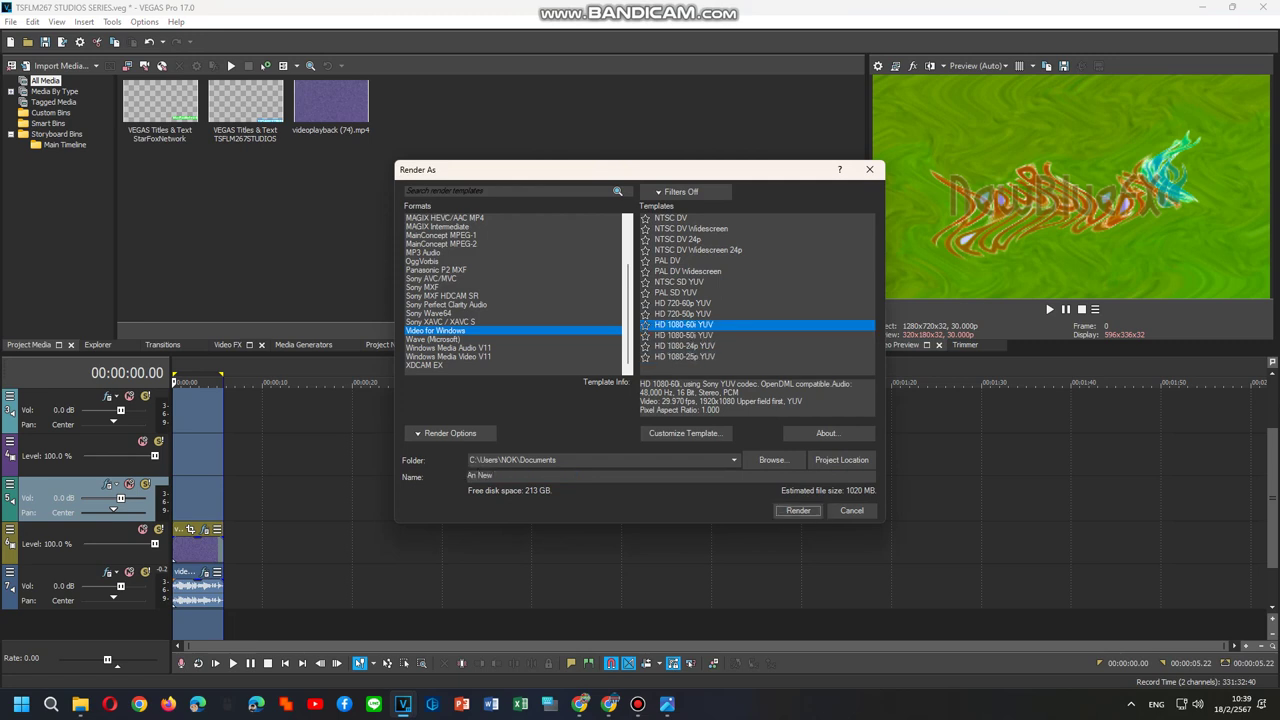
{"action": "type", "text": " Audio Effects I'll Call Logoup V11"}
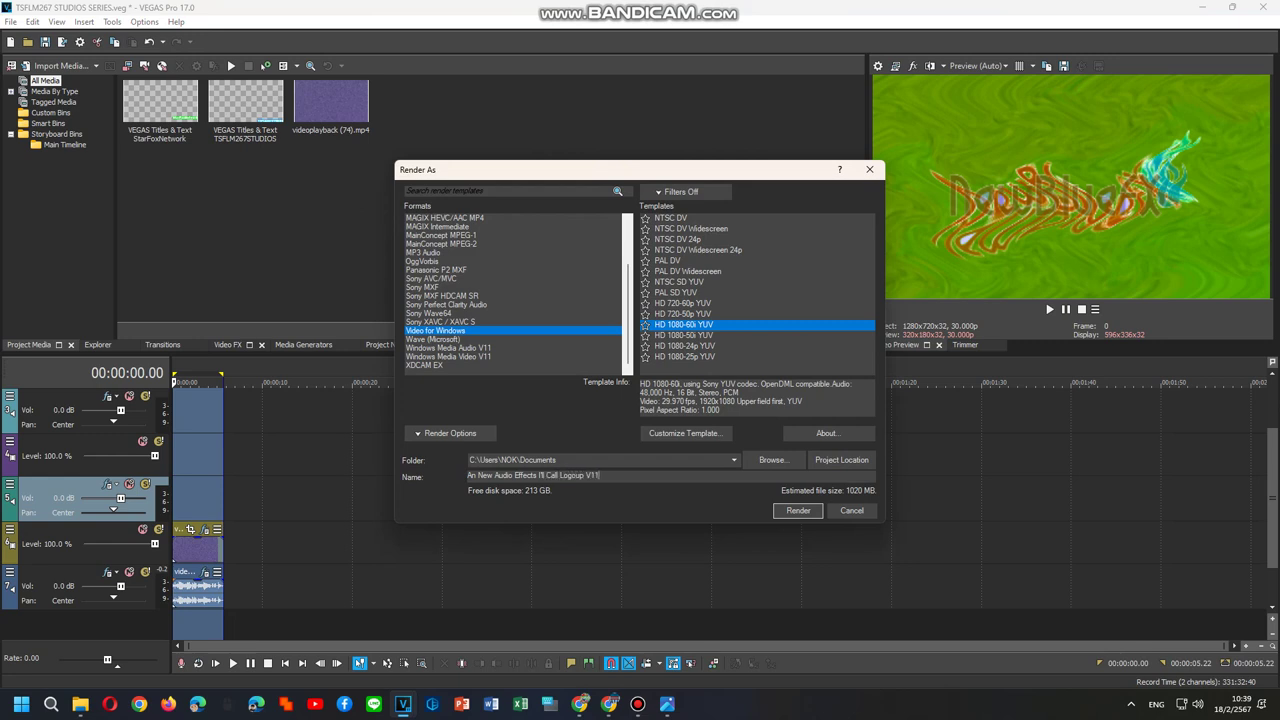
{"action": "left_click", "coordinate": [638, 703]}
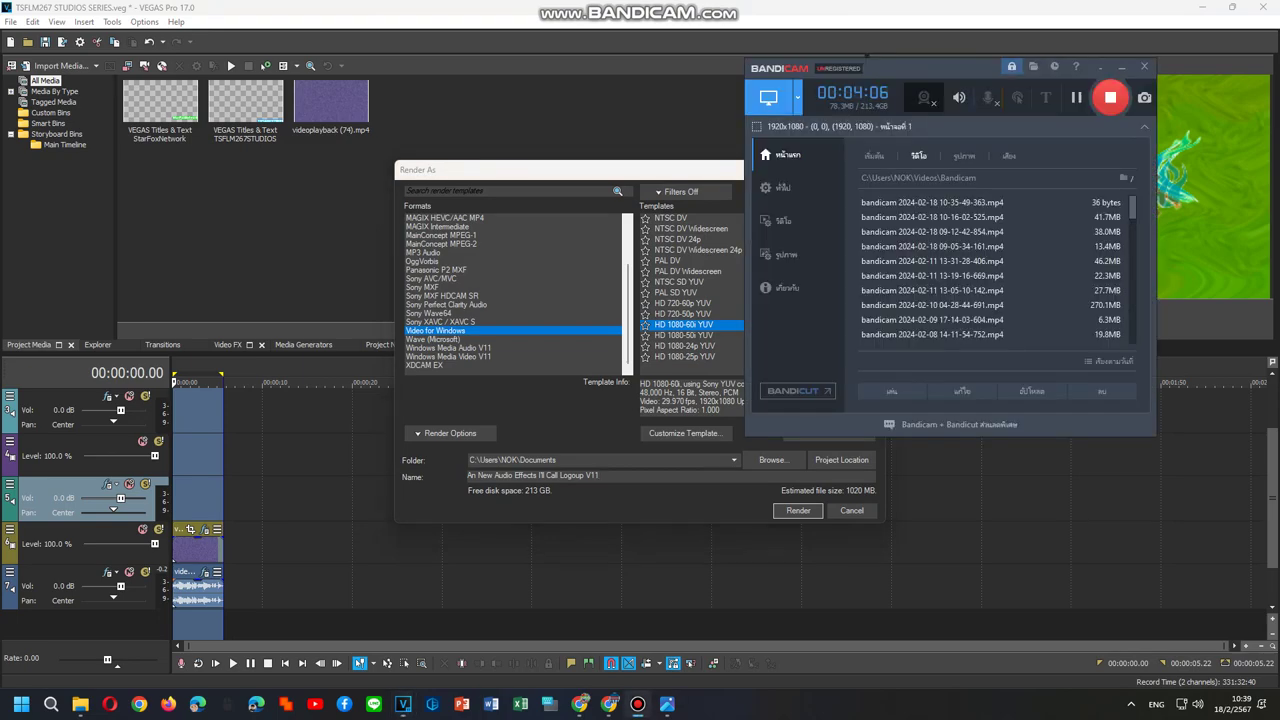